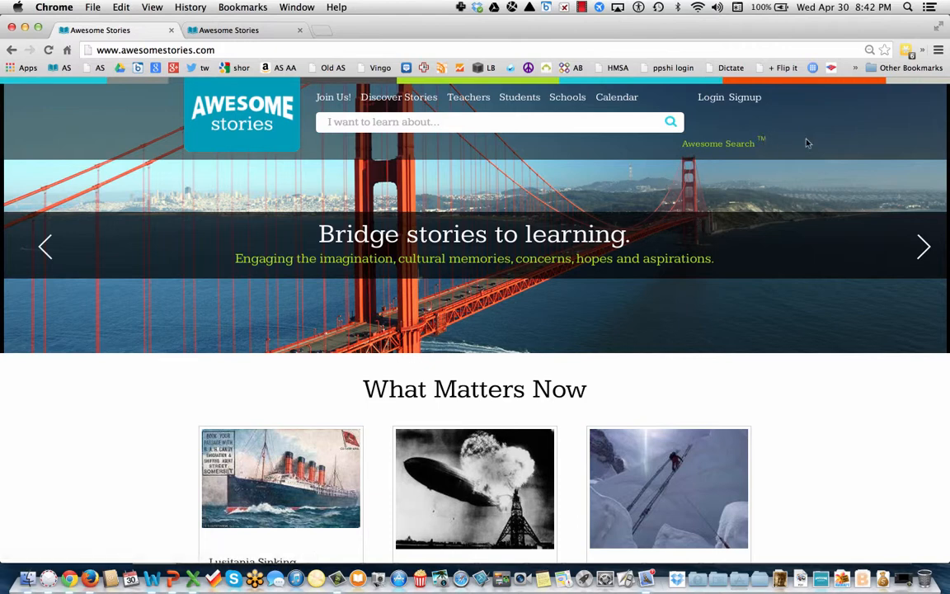
Sign in with the member credentials and log in as the Gold Member Yearly account.
click(714, 99)
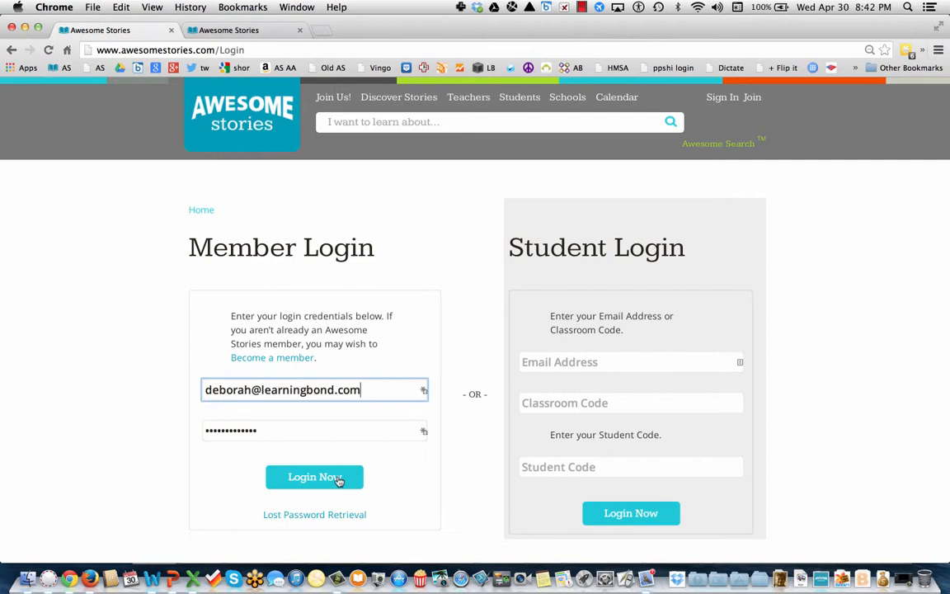
click(338, 480)
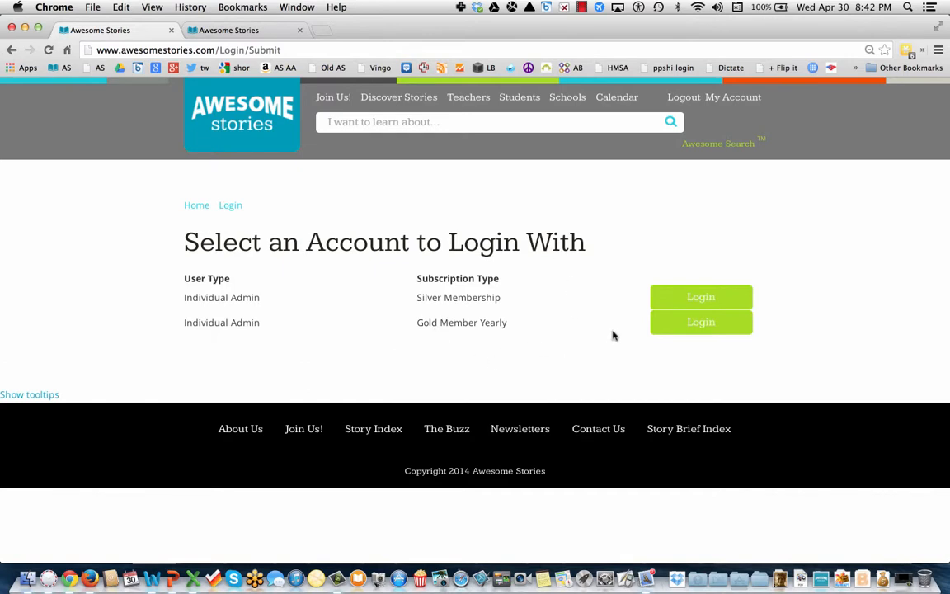
click(711, 326)
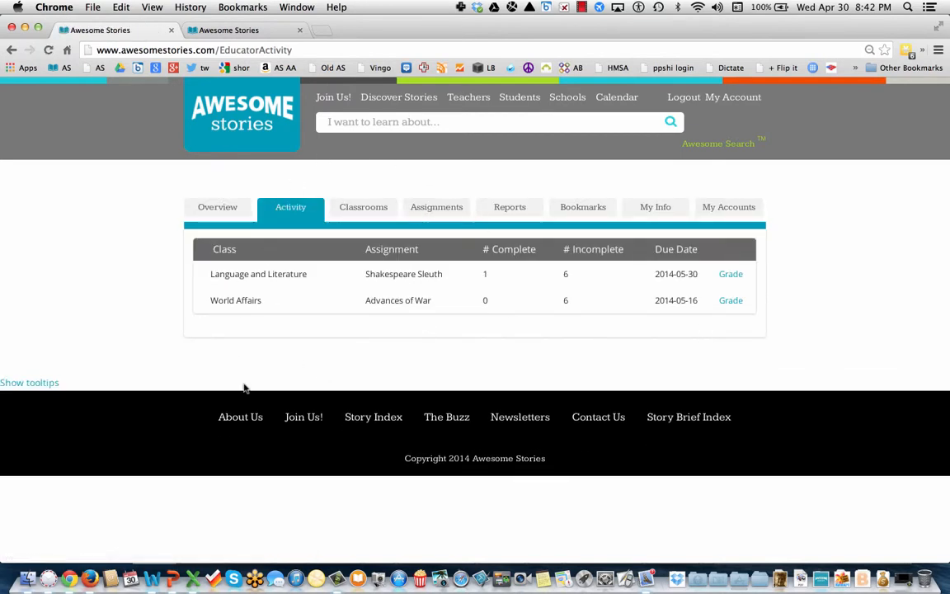
Look through the Gold Teacher Membership overview's direct links, then return to the Activity list.
click(207, 216)
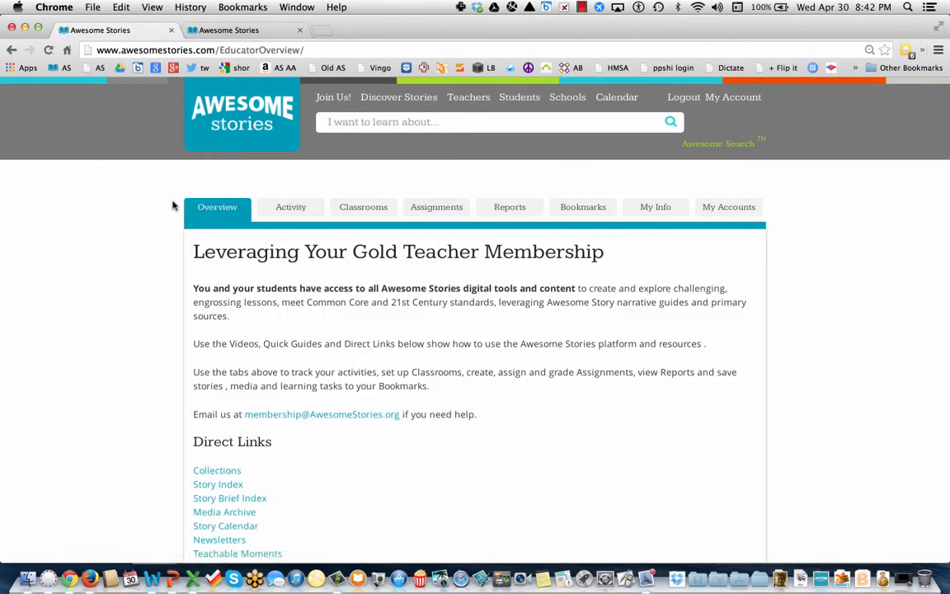
scroll(113, 335, down, 5)
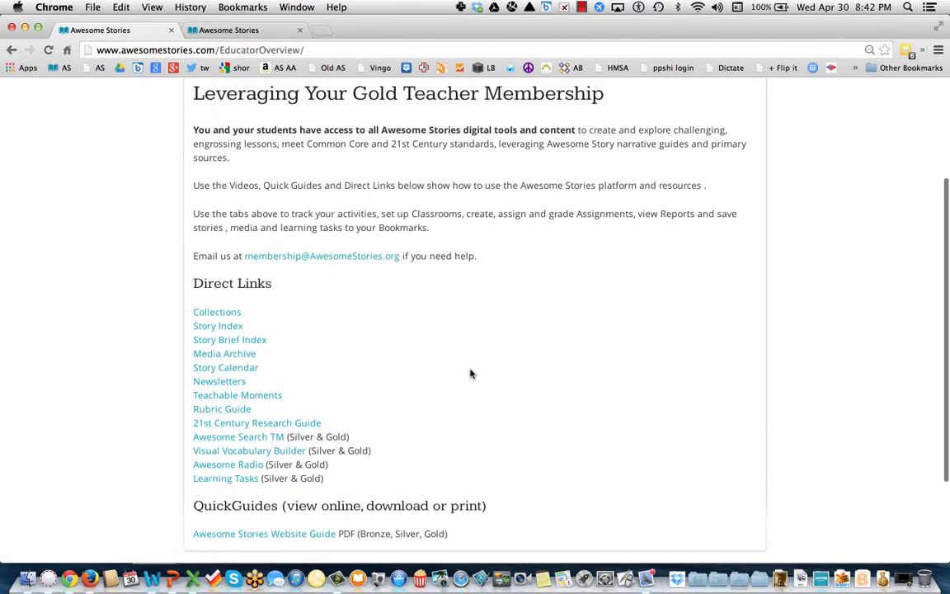
scroll(471, 373, down, 1)
scroll(425, 333, down, 1)
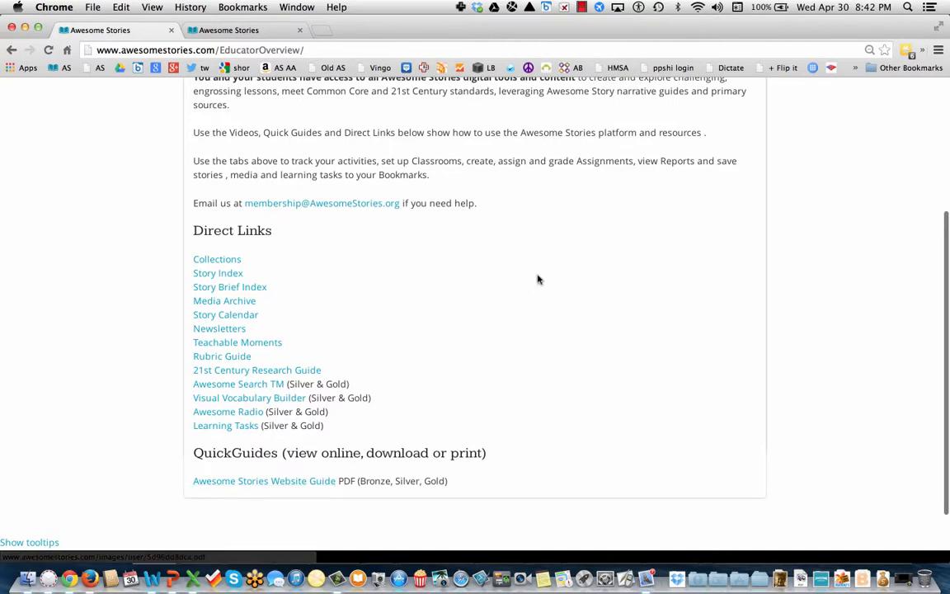
scroll(536, 278, up, 6)
scroll(487, 252, up, 2)
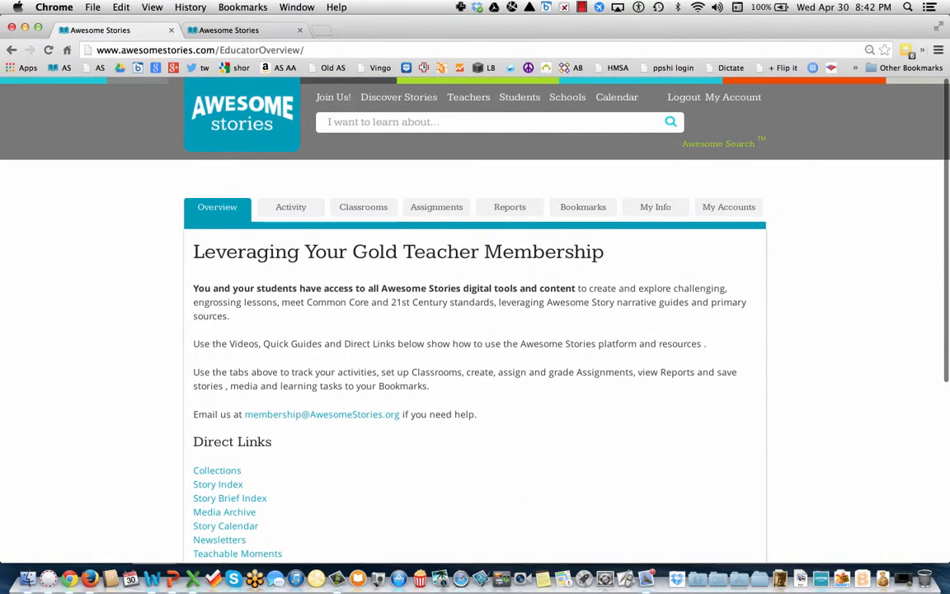
click(290, 208)
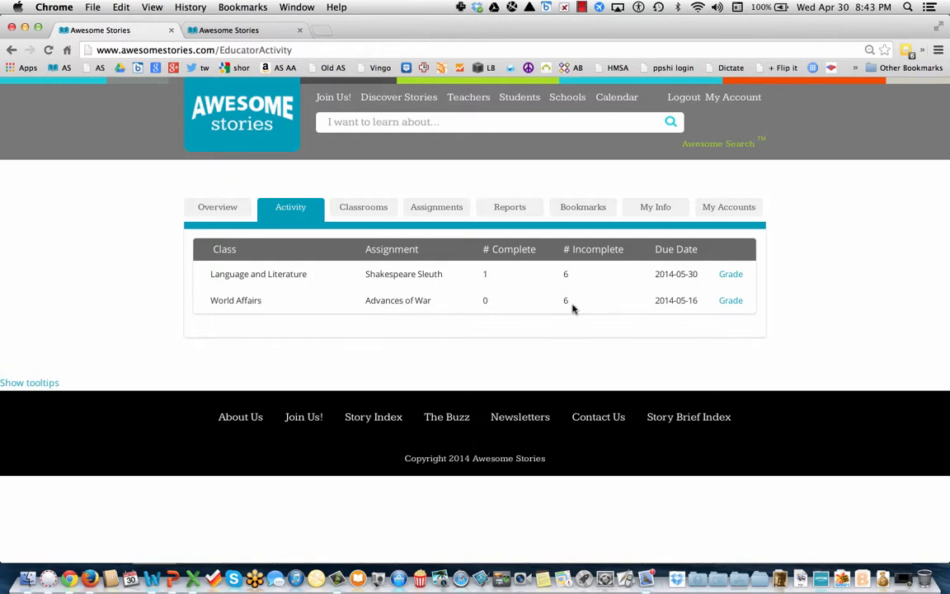
Open Shakespeare Sleuth grading, dismiss its welcome note, and return to the first tab's Activity list.
click(734, 275)
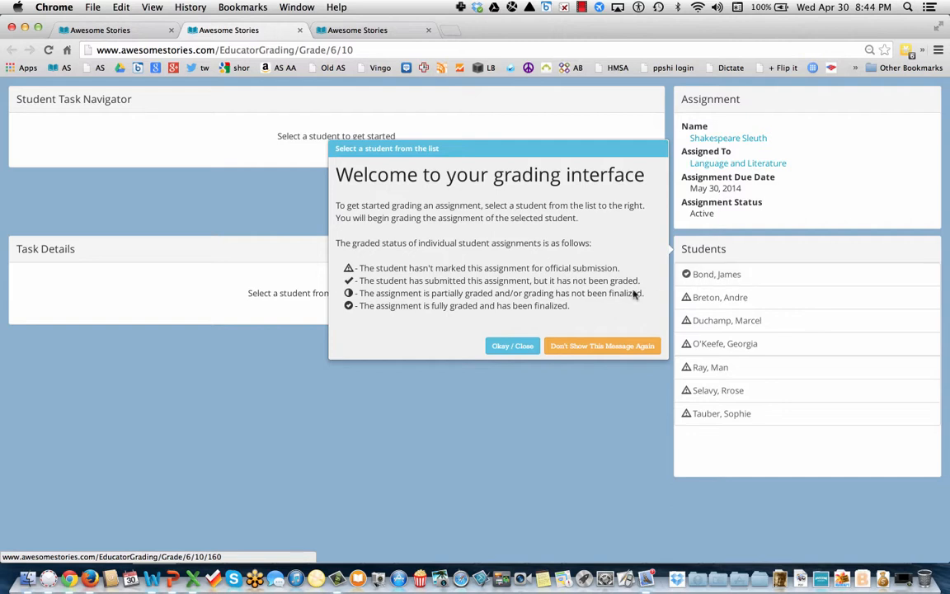
click(514, 349)
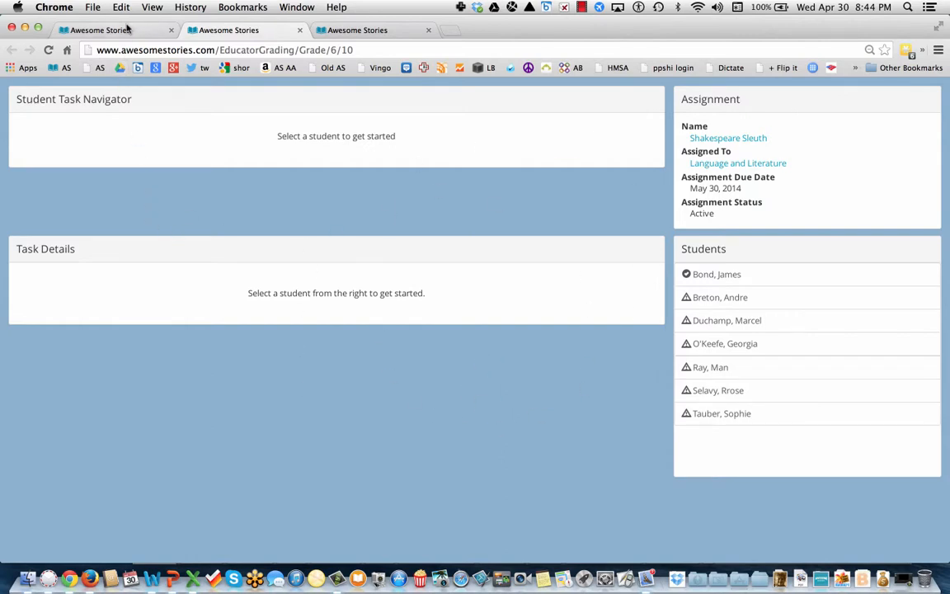
click(127, 31)
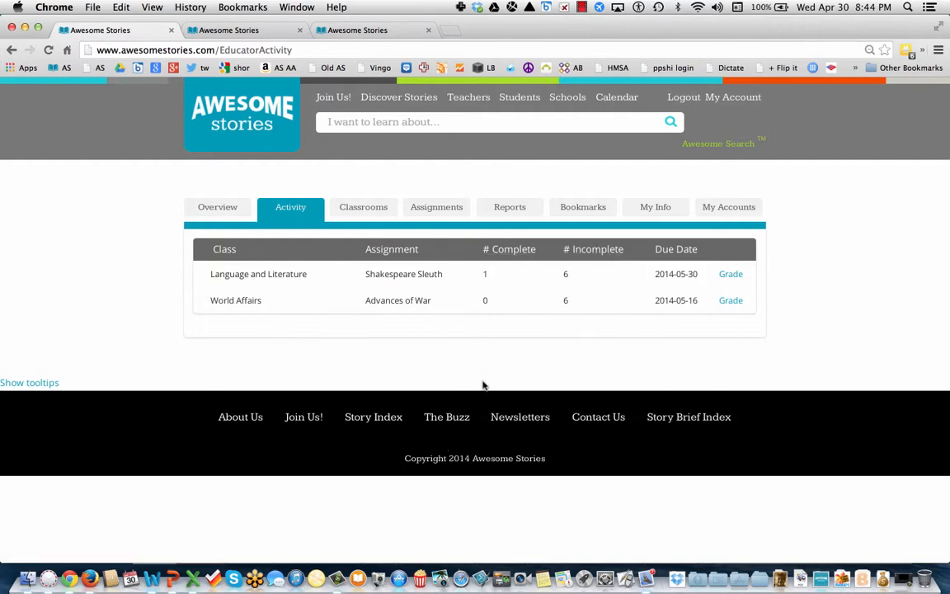
Open the Language and Literature classroom from the Classrooms list for editing.
click(369, 214)
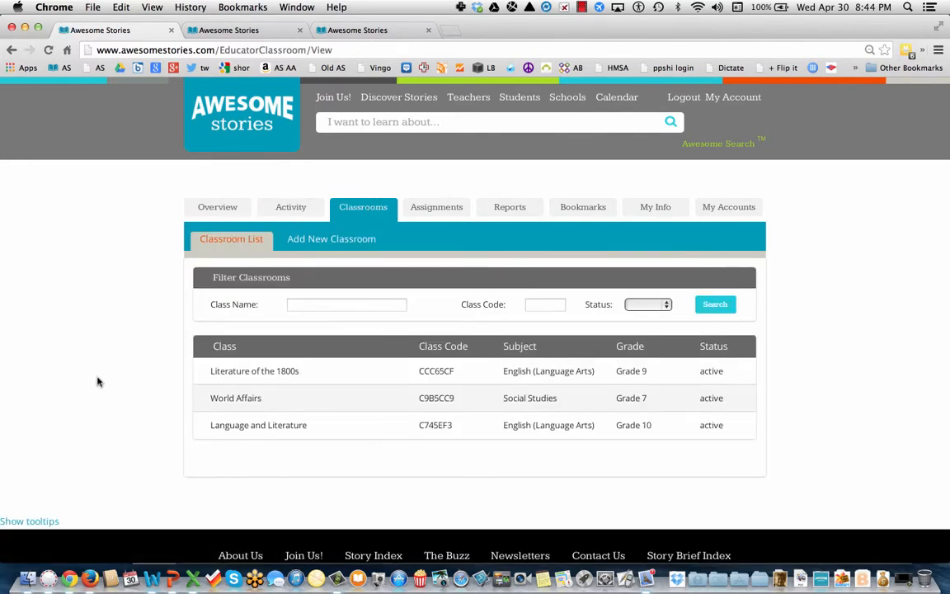
click(253, 427)
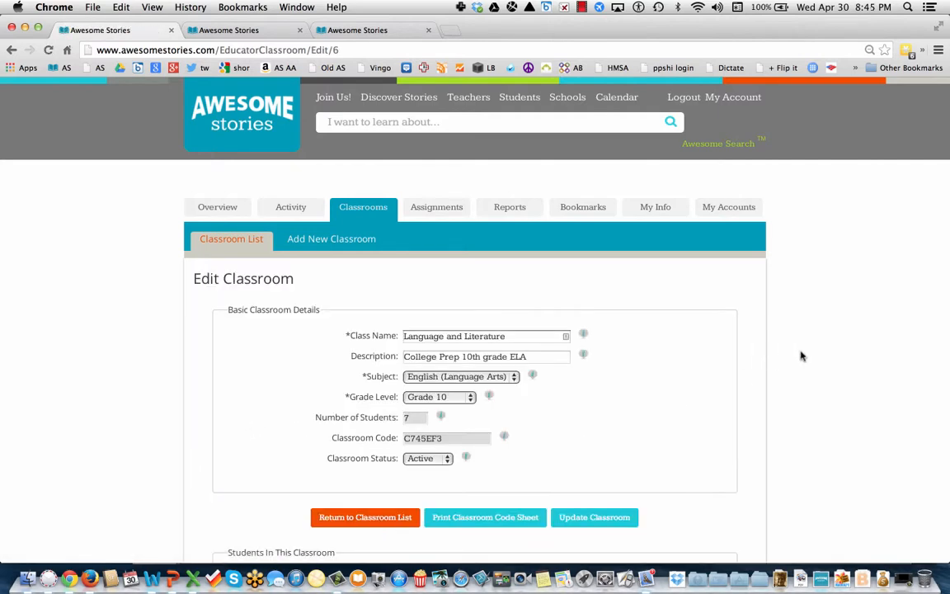
scroll(800, 357, down, 3)
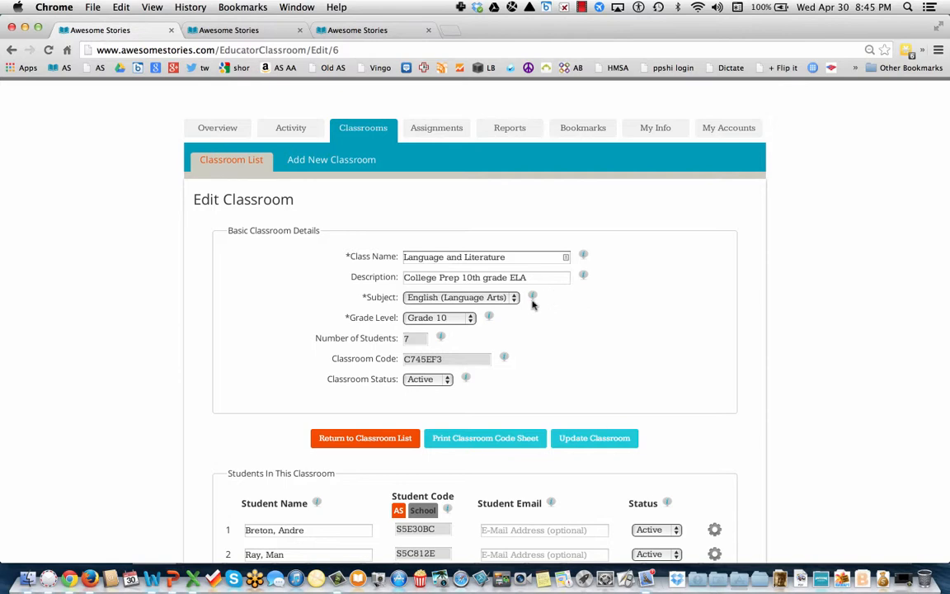
Keep English (Language Arts) as subject and Active status, and update the classroom.
click(470, 297)
click(577, 305)
click(677, 364)
scroll(627, 338, down, 3)
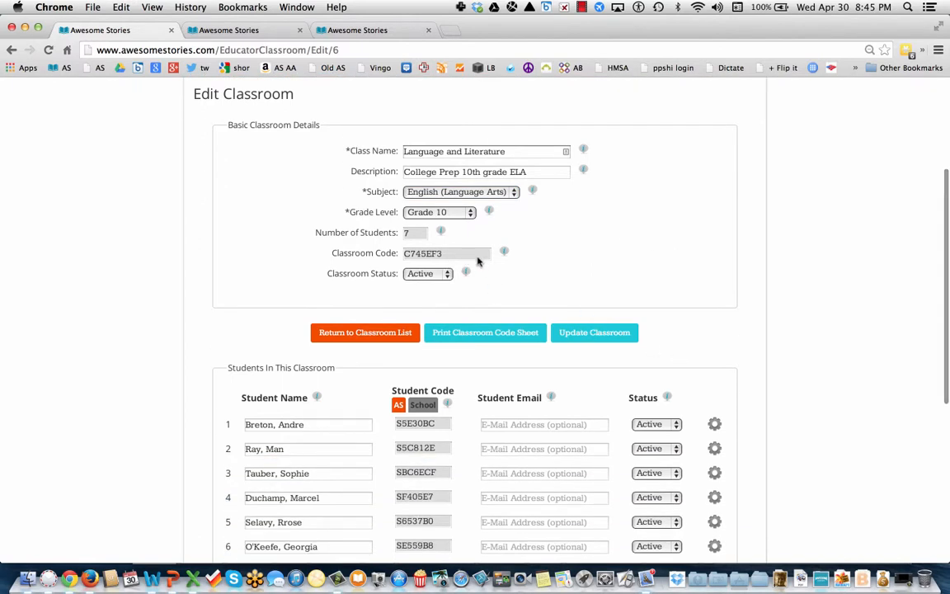
click(449, 274)
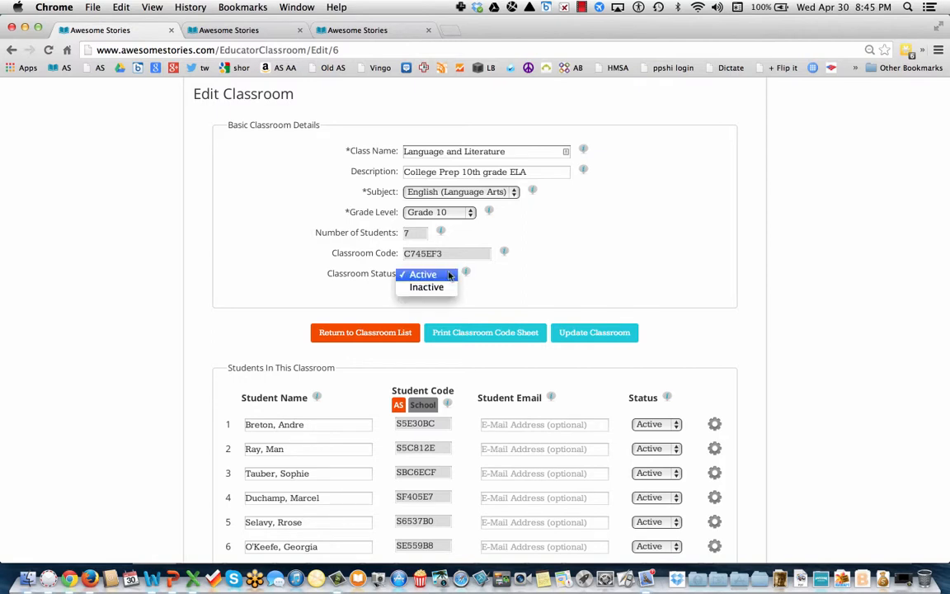
click(449, 274)
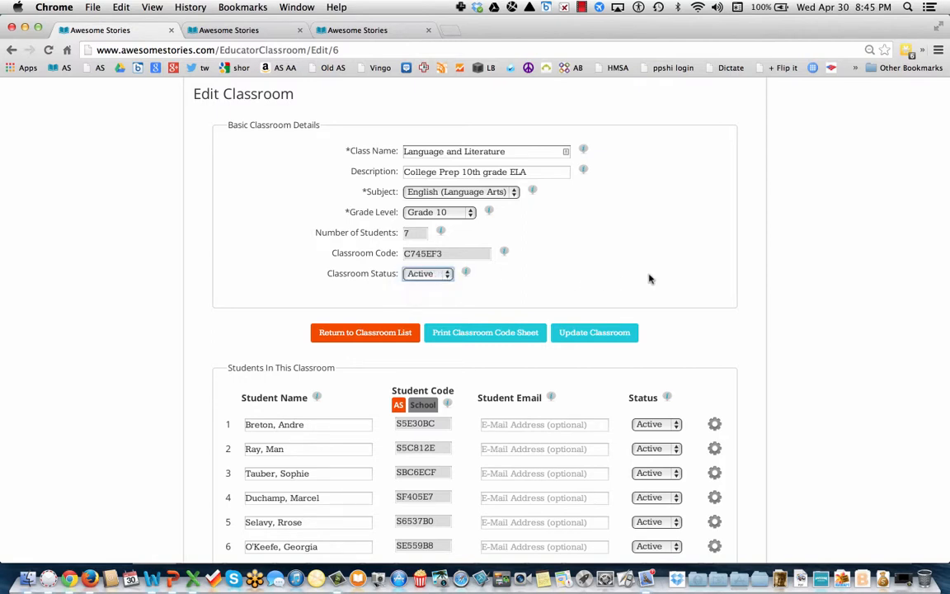
click(606, 334)
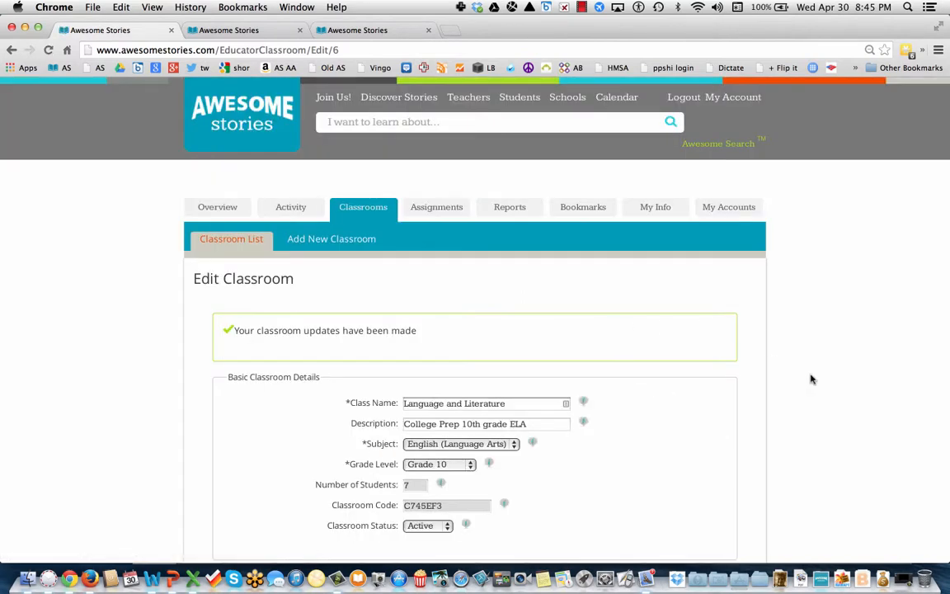
scroll(811, 379, down, 10)
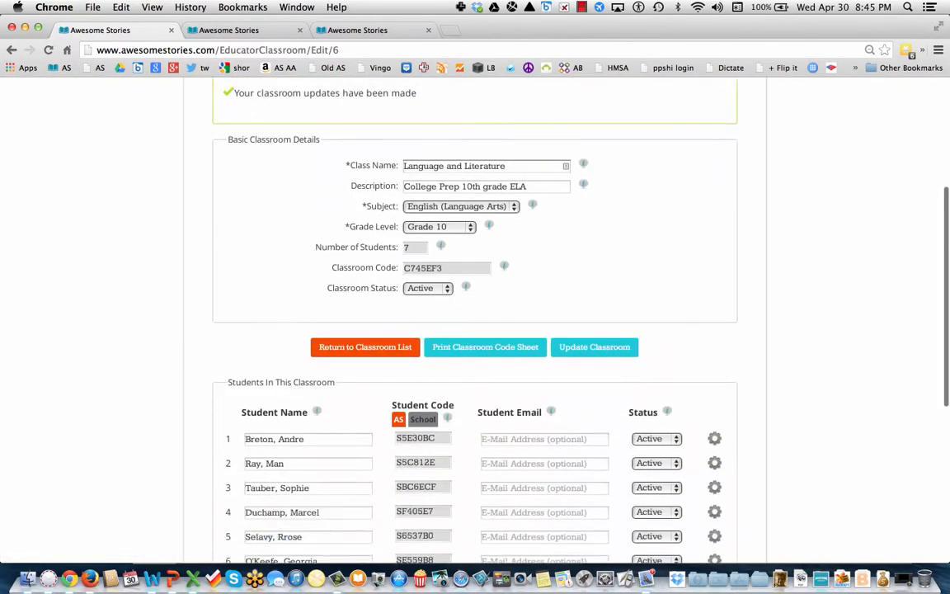
scroll(684, 335, down, 2)
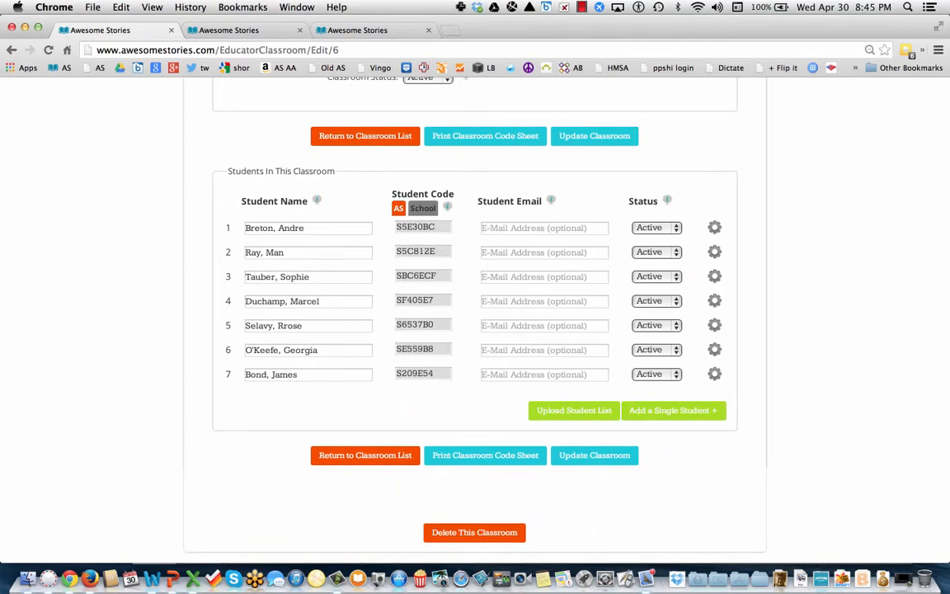
Add a blank eighth student row and enter the new student's full name.
click(309, 227)
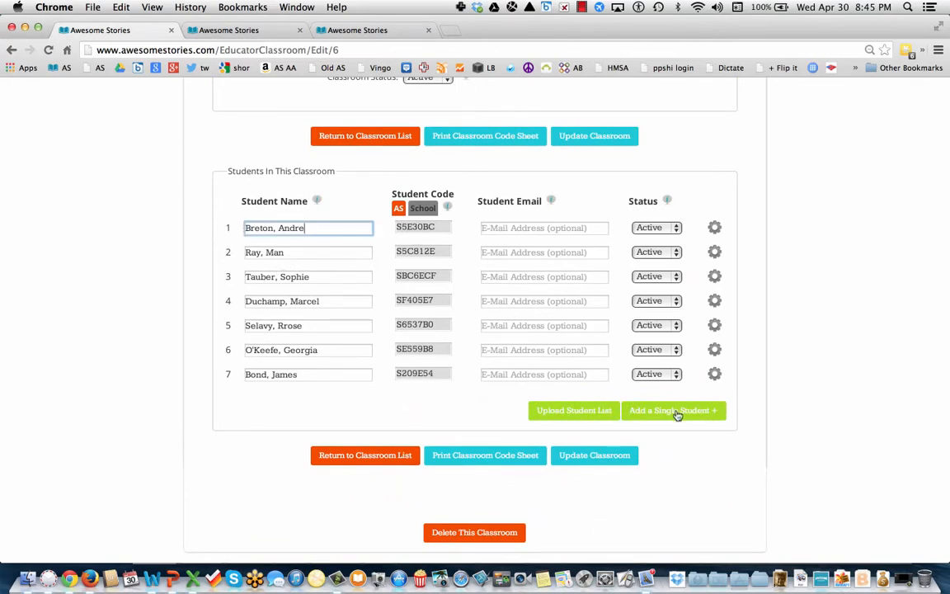
click(676, 413)
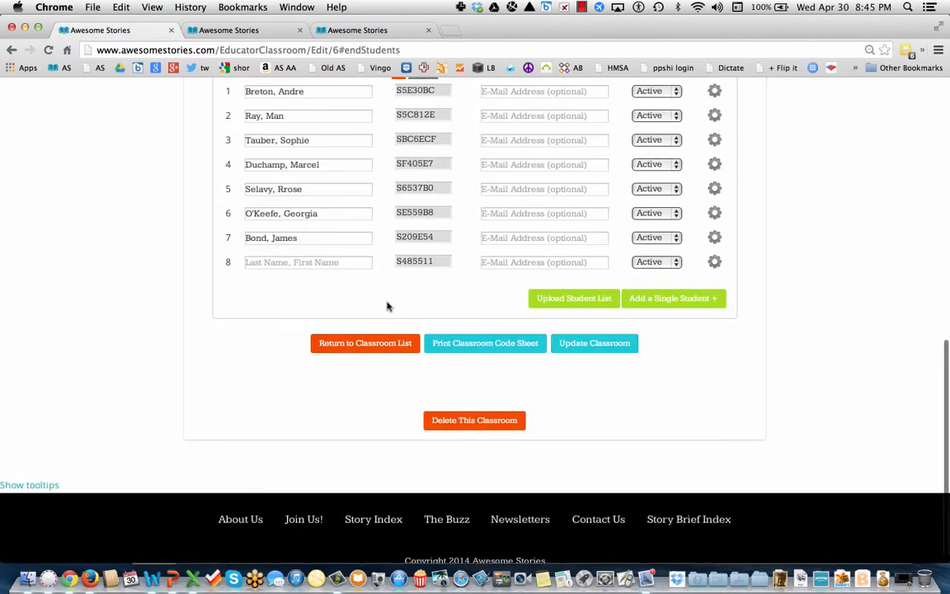
click(306, 263)
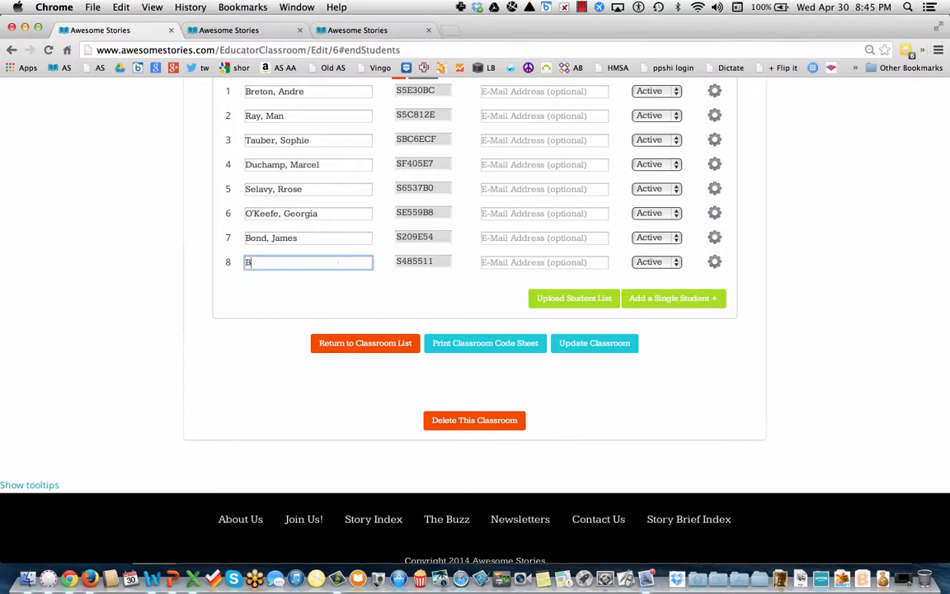
click(435, 261)
Switch to school-assigned codes, enter the new student's code and e-mail, and update the classroom.
scroll(434, 262, up, 3)
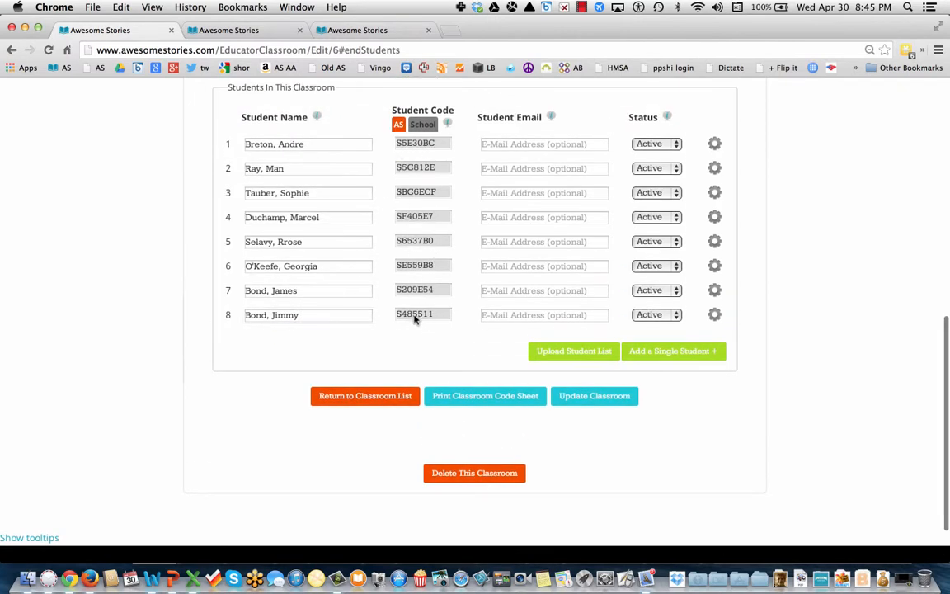
click(419, 125)
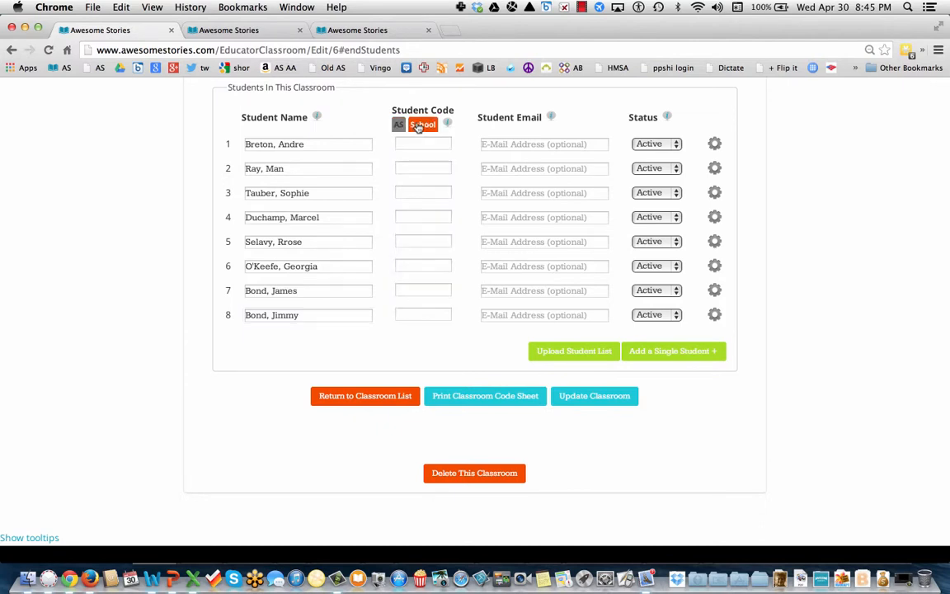
click(410, 312)
text(LK2)
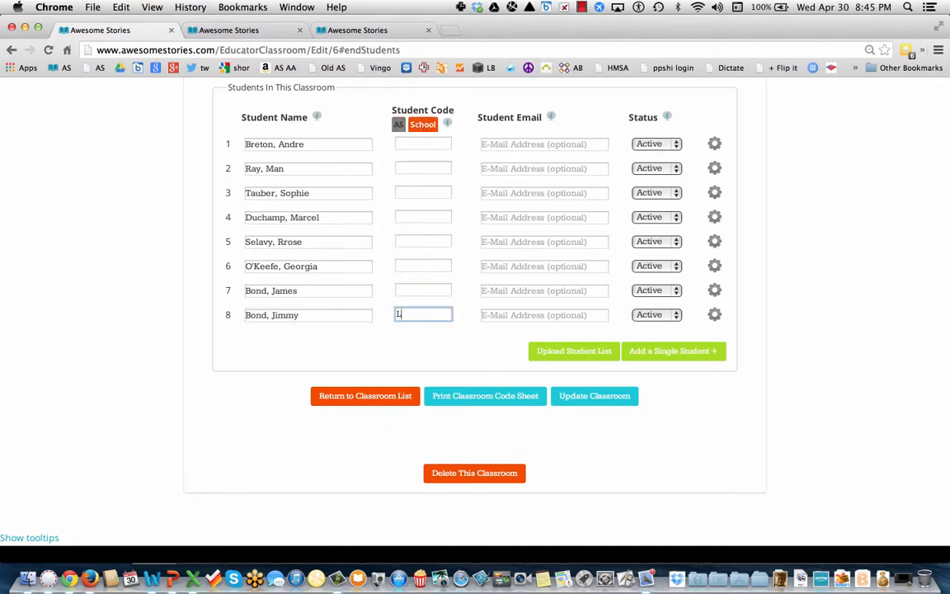
text(5677)
click(495, 314)
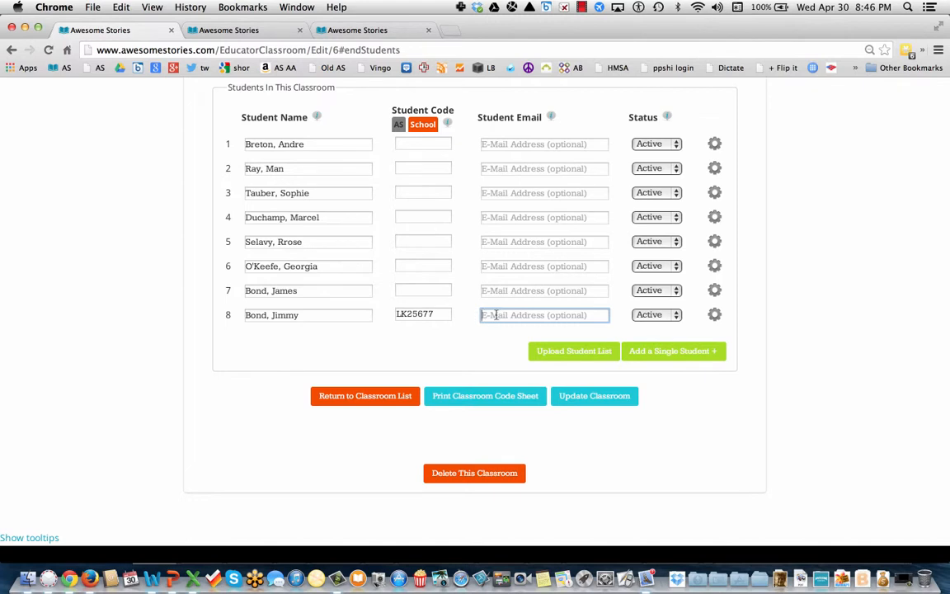
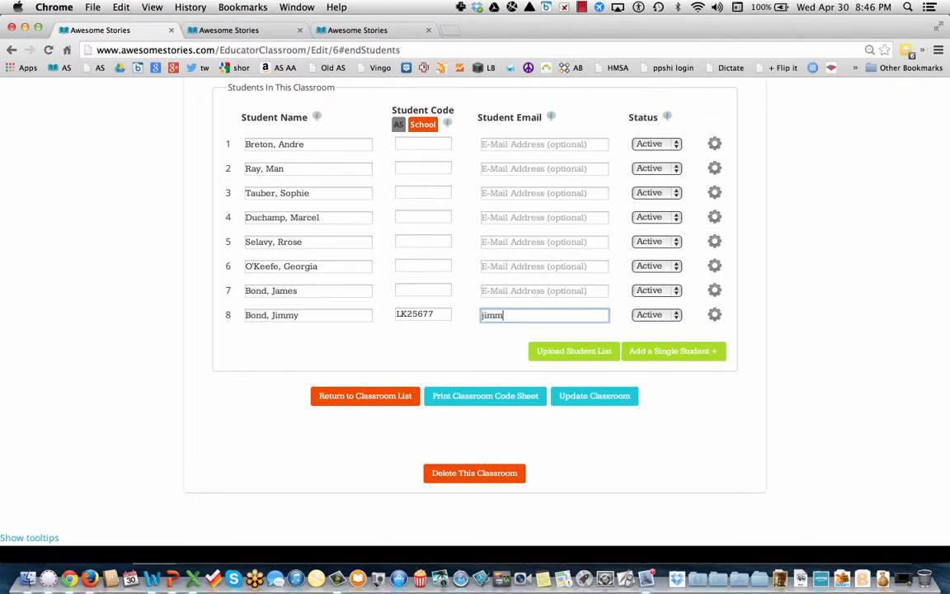
click(612, 400)
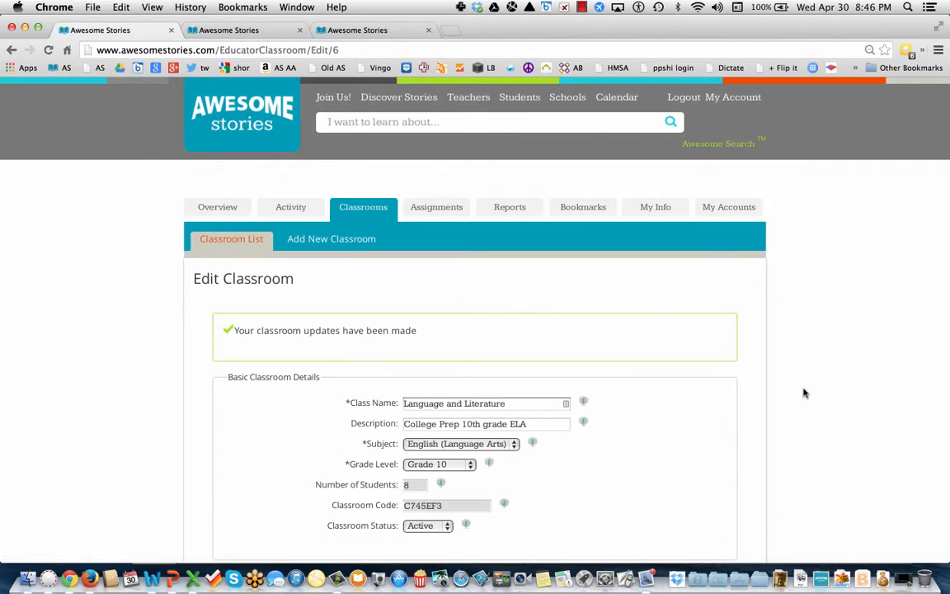
Go from the eight-student roster to the Upload Student List page.
scroll(846, 411, down, 10)
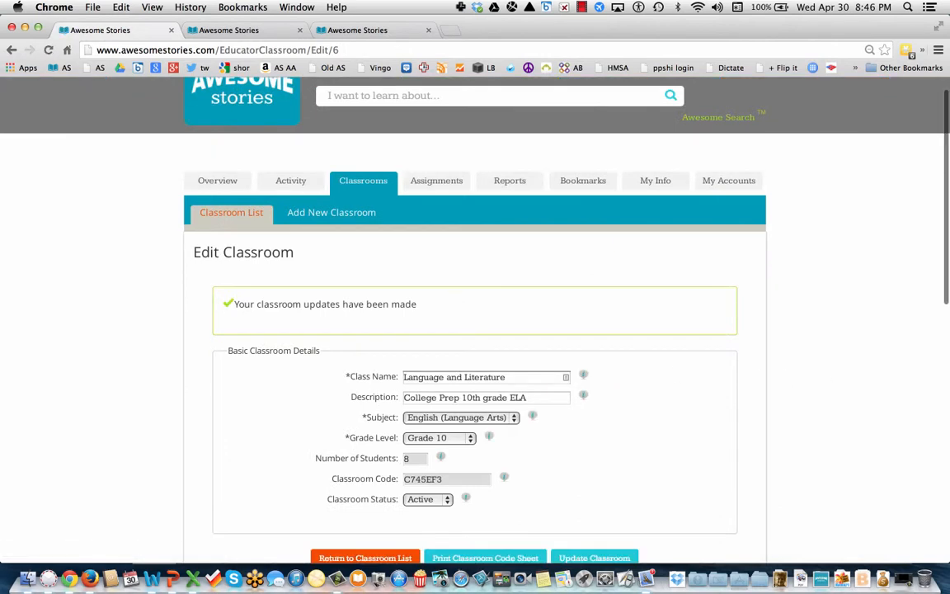
scroll(475, 330, down, 2)
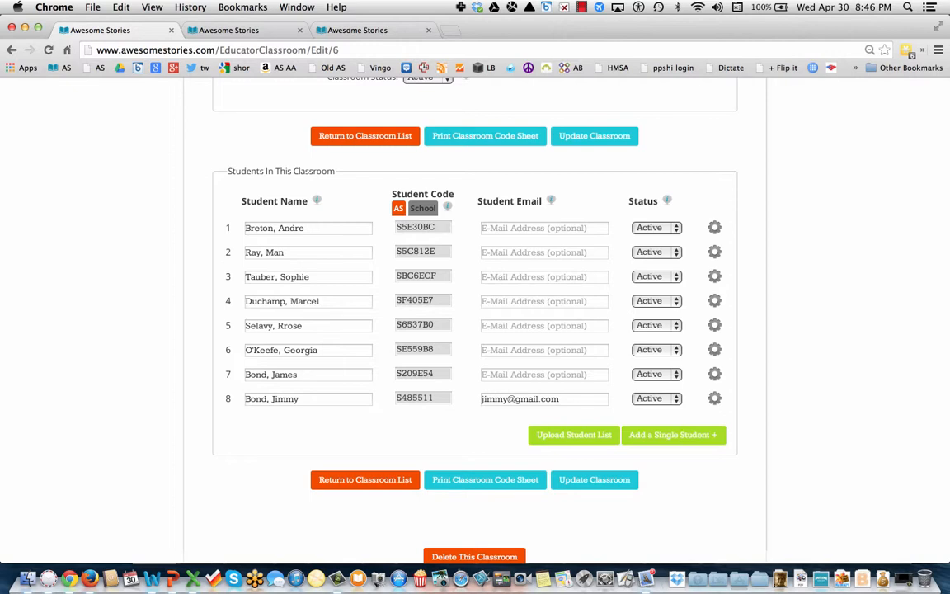
scroll(746, 262, down, 2)
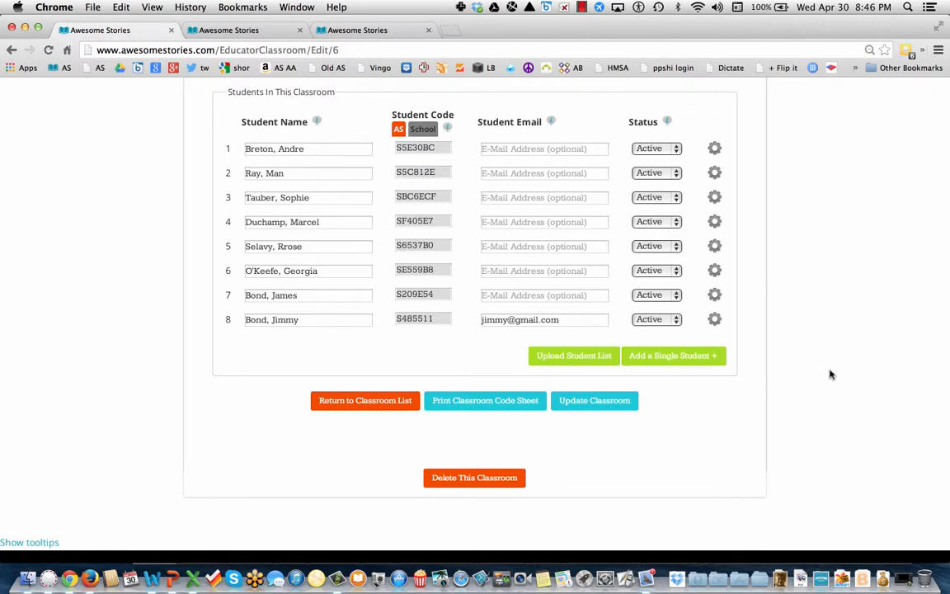
scroll(830, 375, up, 1)
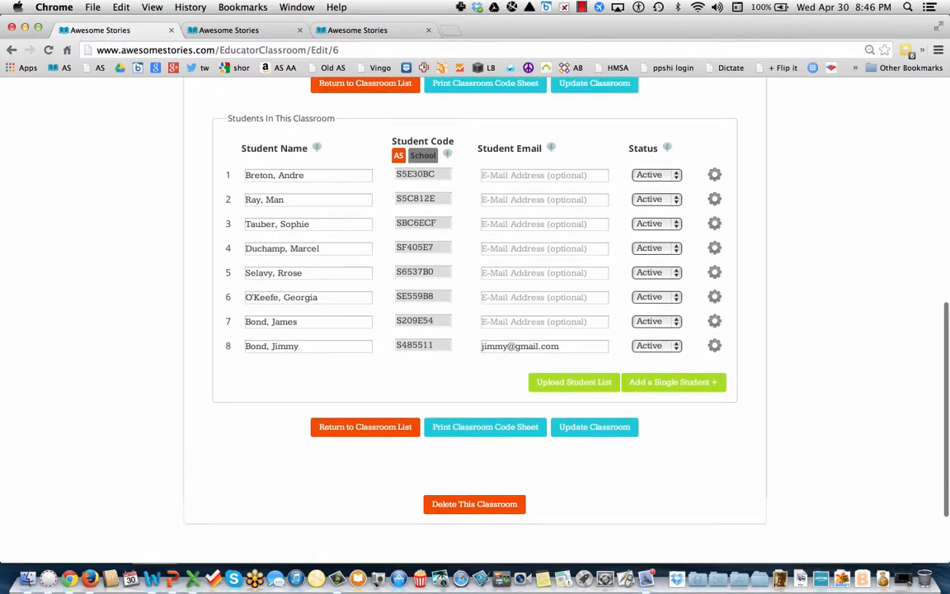
click(569, 383)
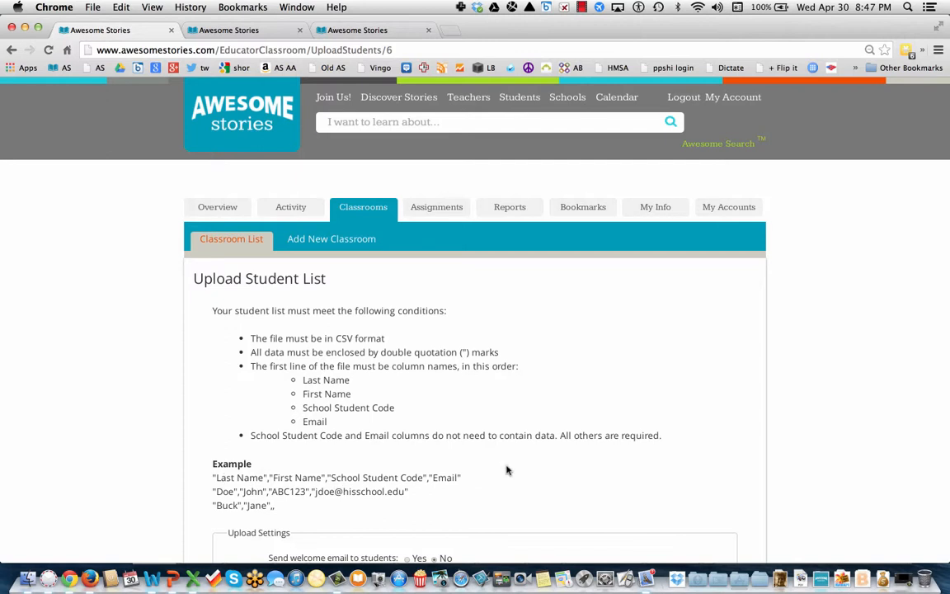
Set 'Send welcome email to students' to Yes in the upload settings.
scroll(507, 470, down, 5)
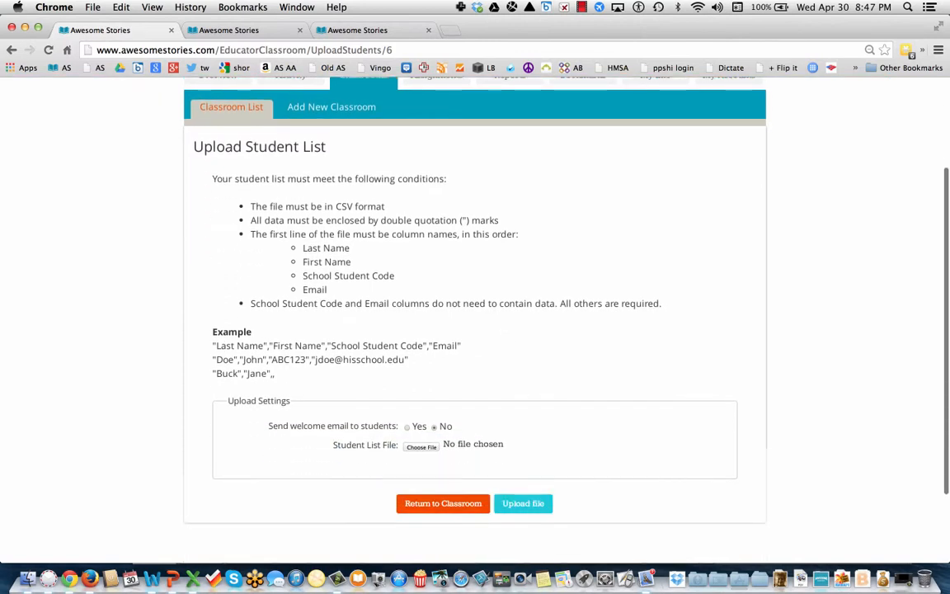
click(407, 427)
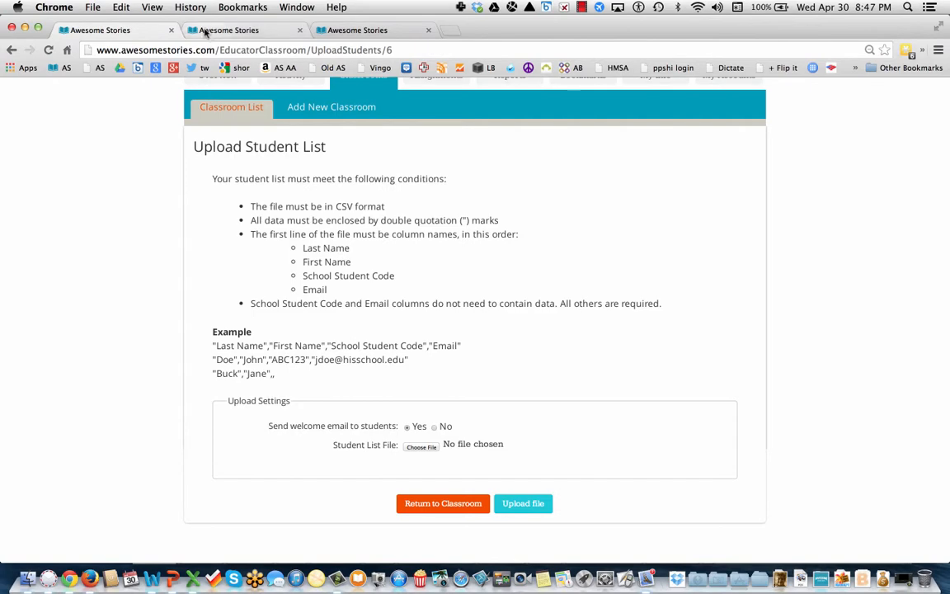
Go back to the classroom edit page and switch to the Assignment List.
click(11, 49)
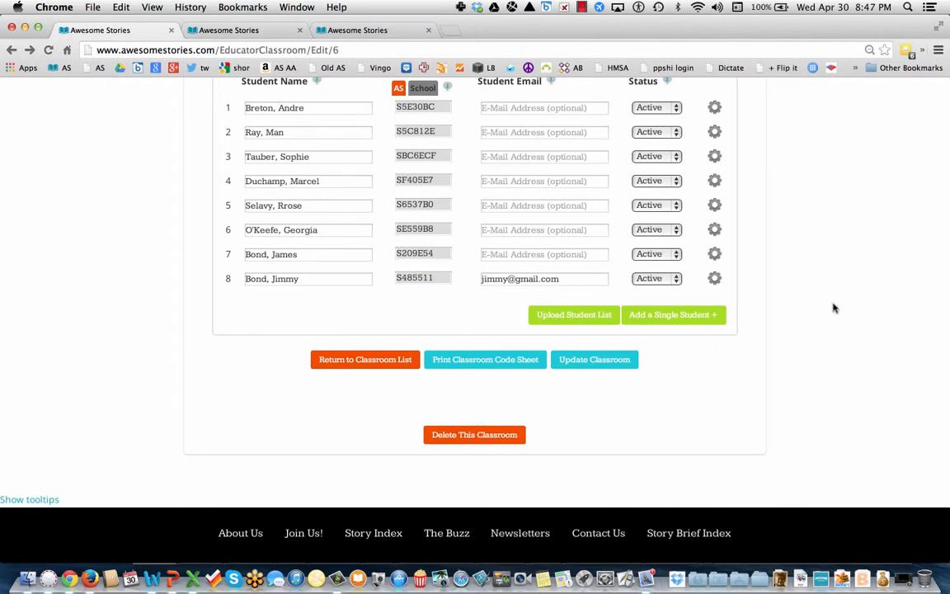
scroll(833, 308, up, 10)
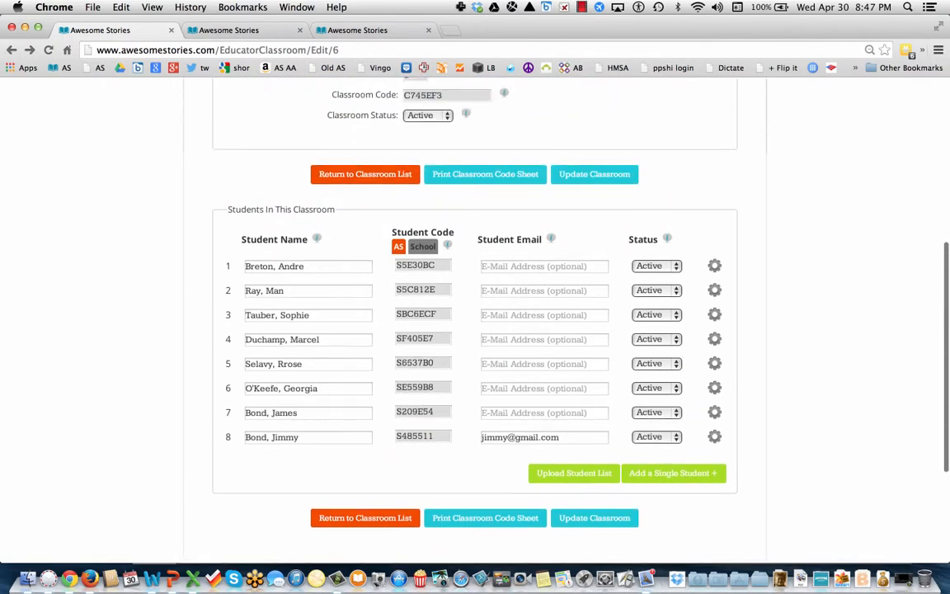
scroll(634, 272, up, 15)
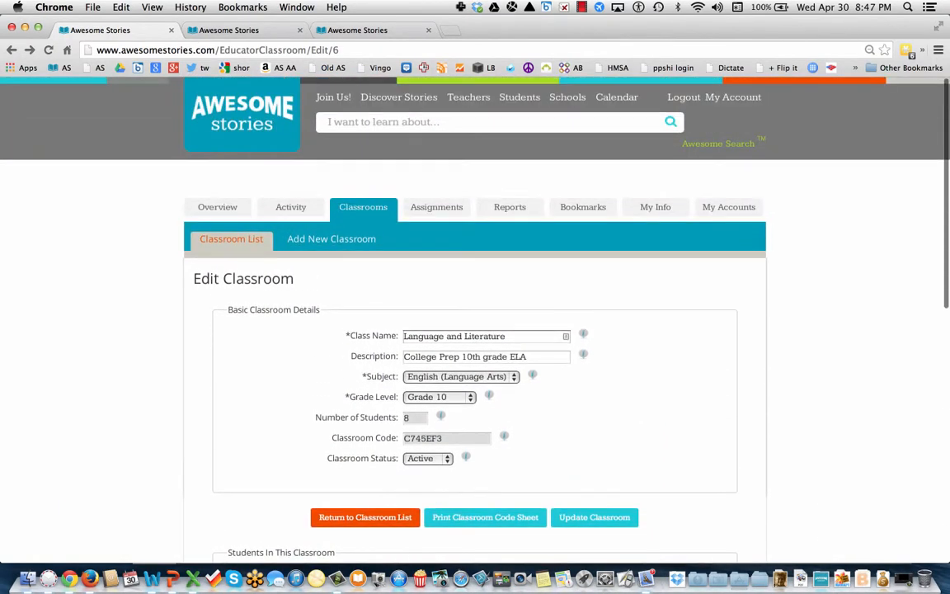
click(445, 209)
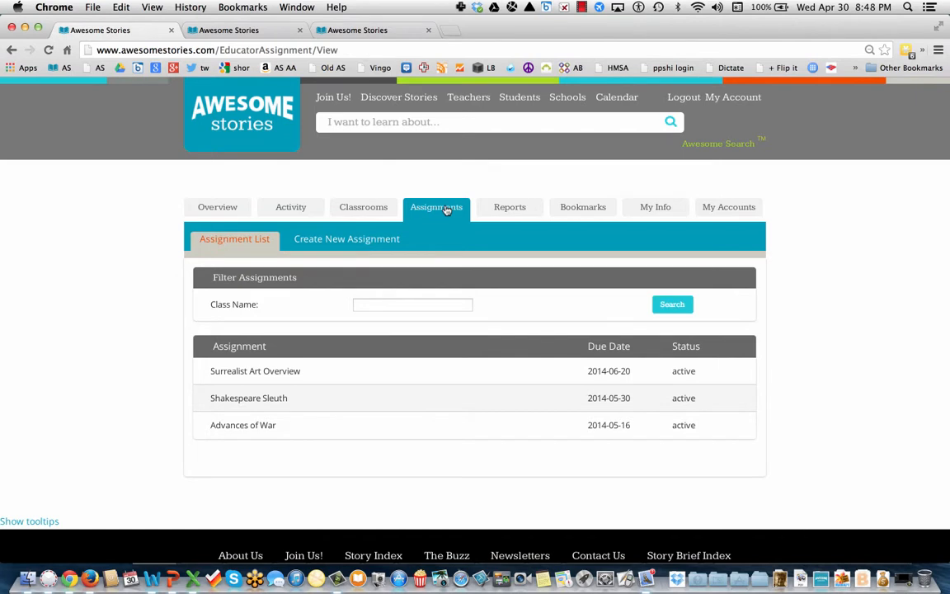
Open Advances of War for editing, leaving its assignment name unchanged.
click(255, 426)
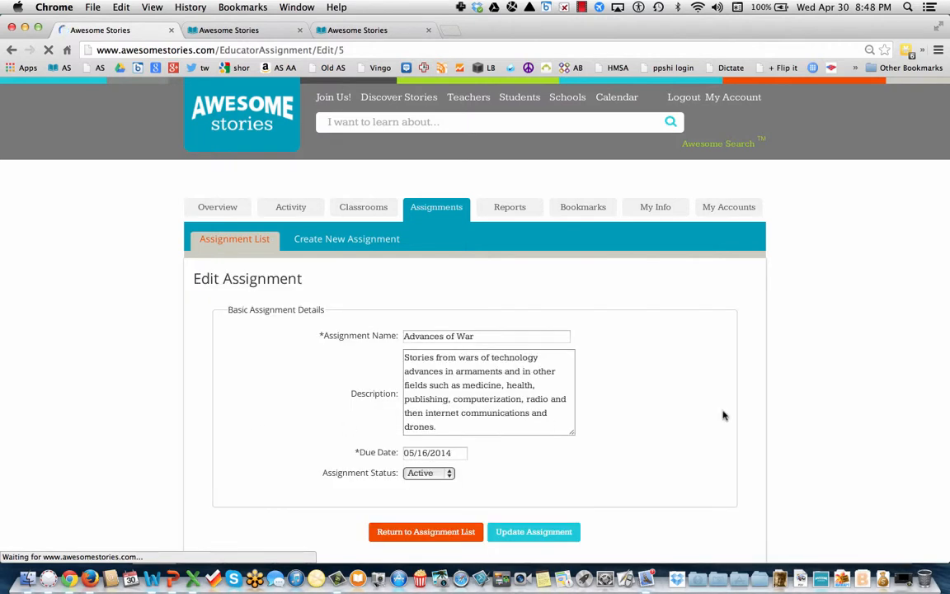
scroll(709, 428, down, 3)
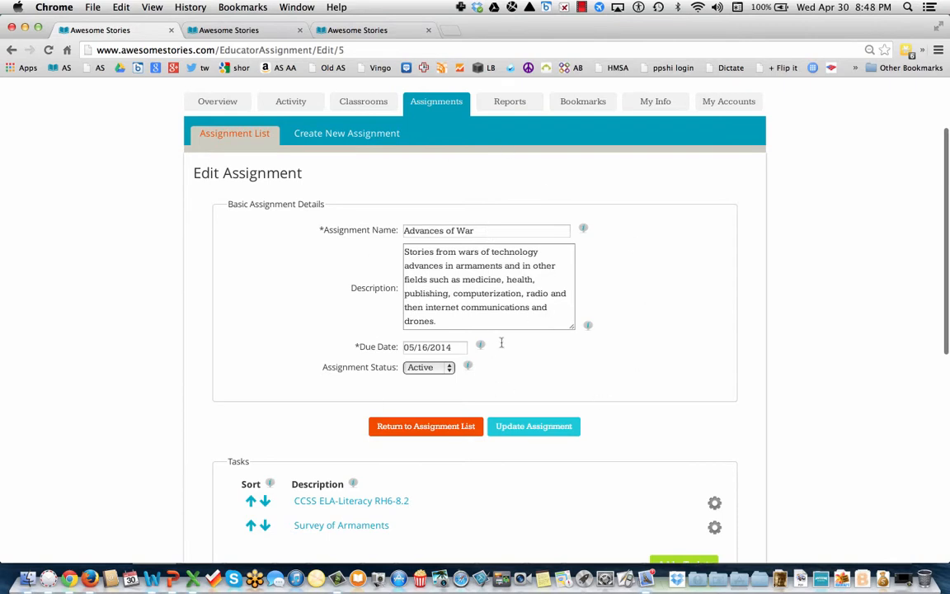
click(494, 227)
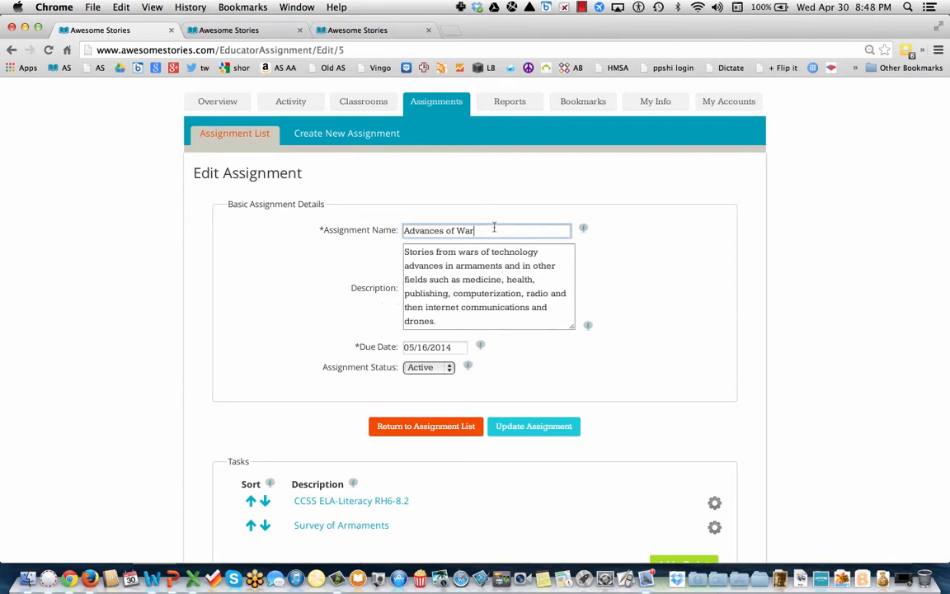
click(405, 230)
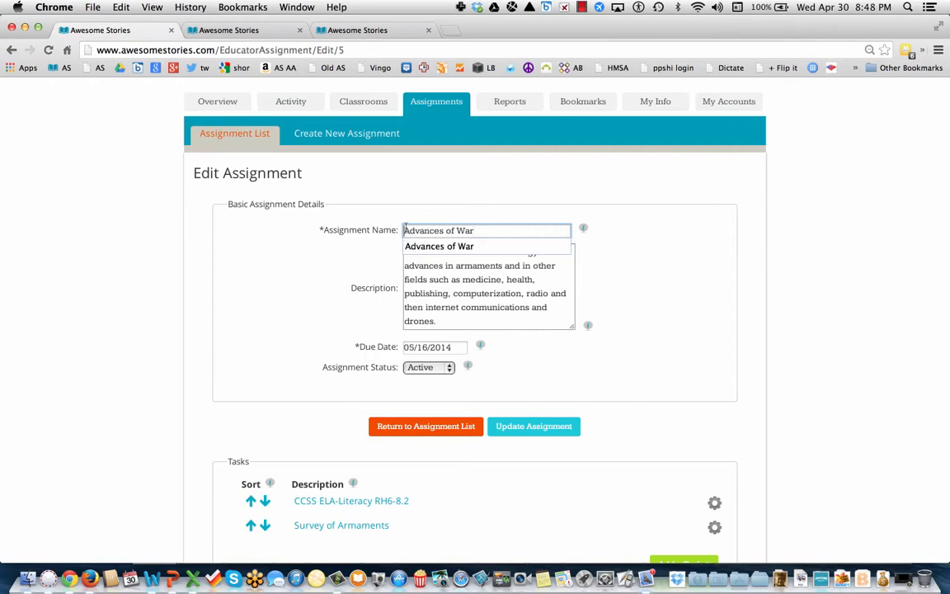
click(469, 202)
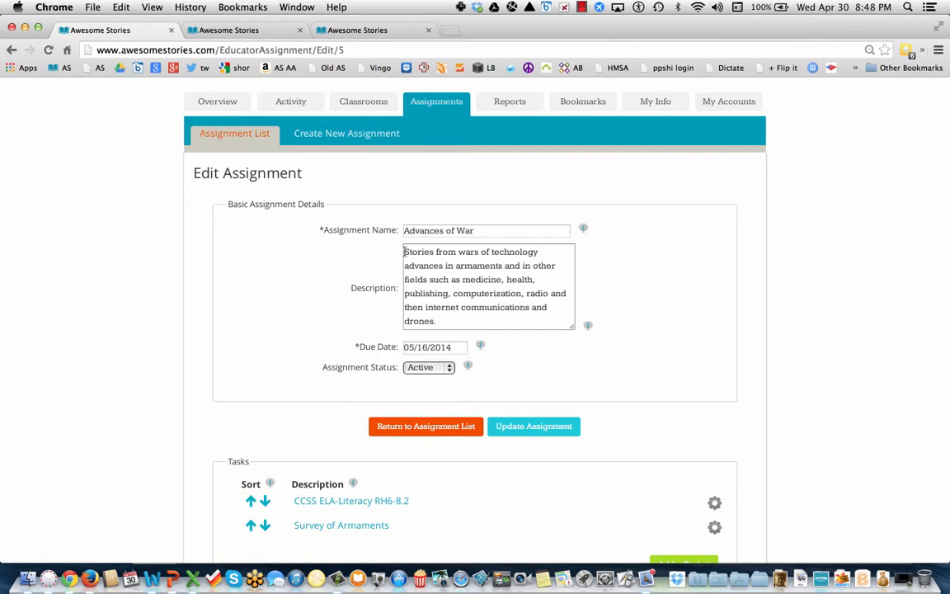
Keep the 05/16/2014 due date and Active status, then scroll down to the Tasks.
click(453, 347)
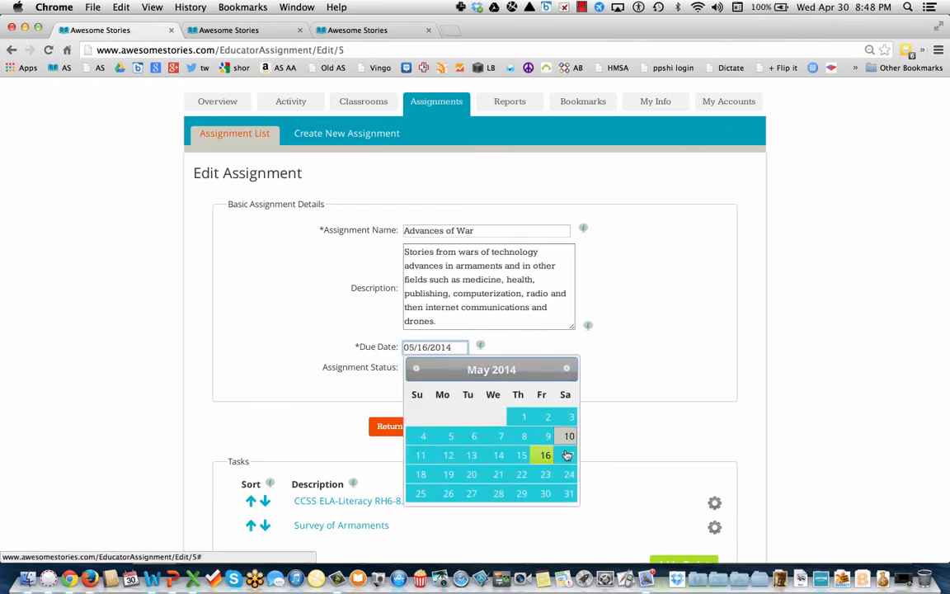
click(639, 347)
click(448, 367)
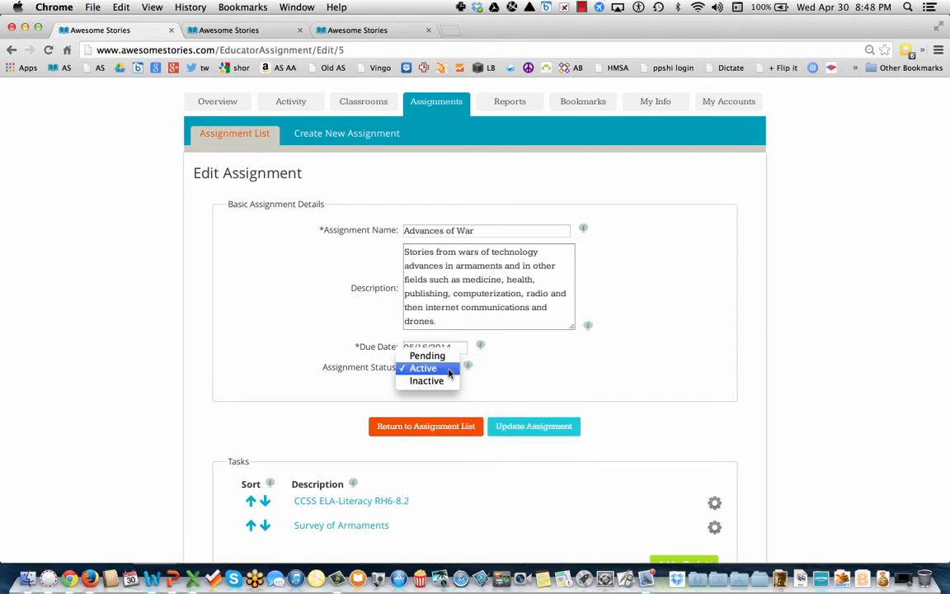
click(430, 369)
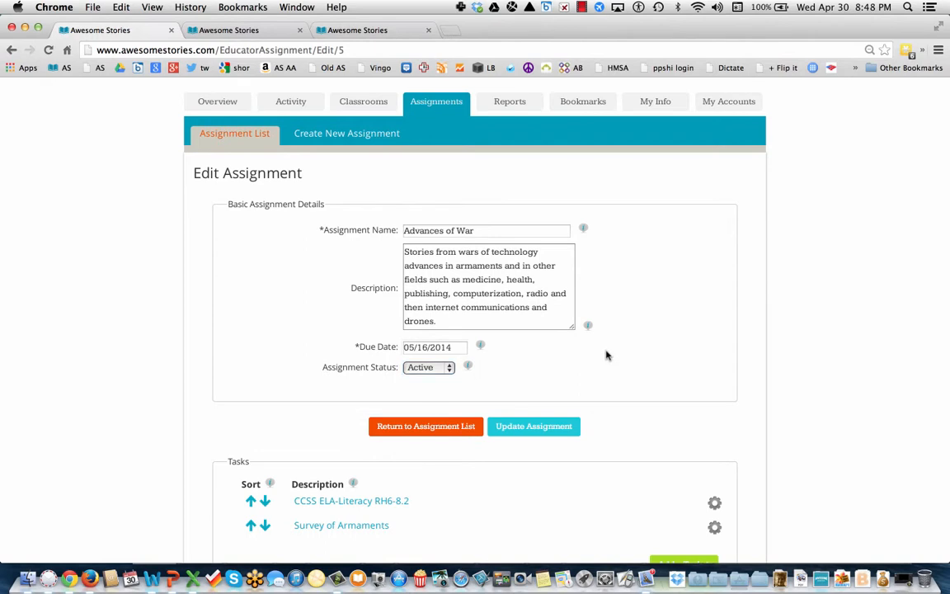
scroll(607, 355, down, 5)
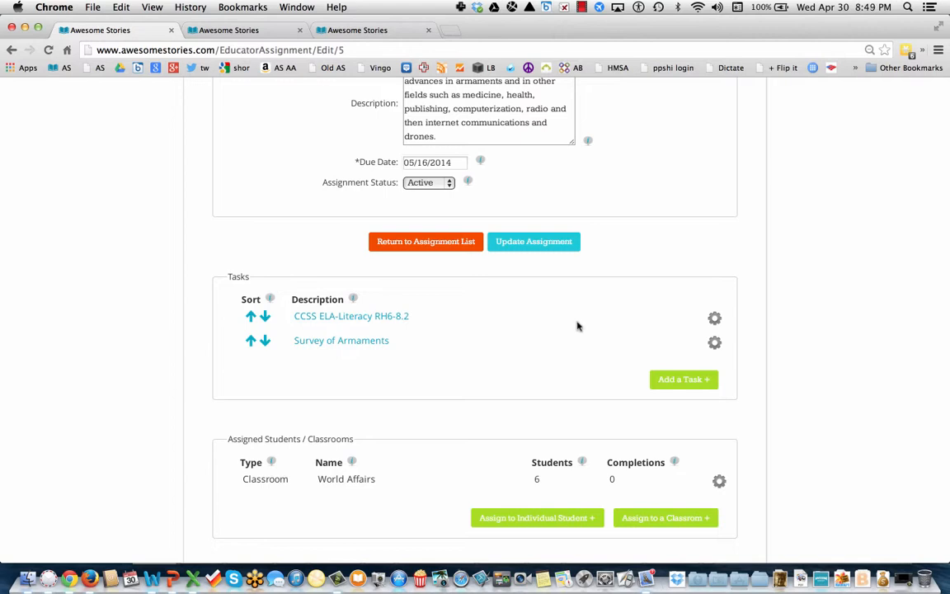
click(369, 320)
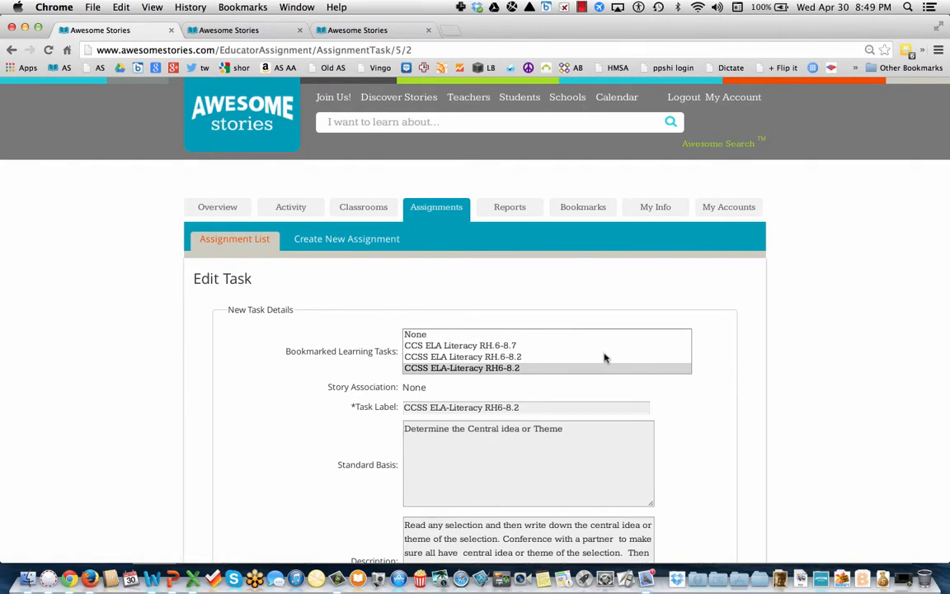
click(537, 337)
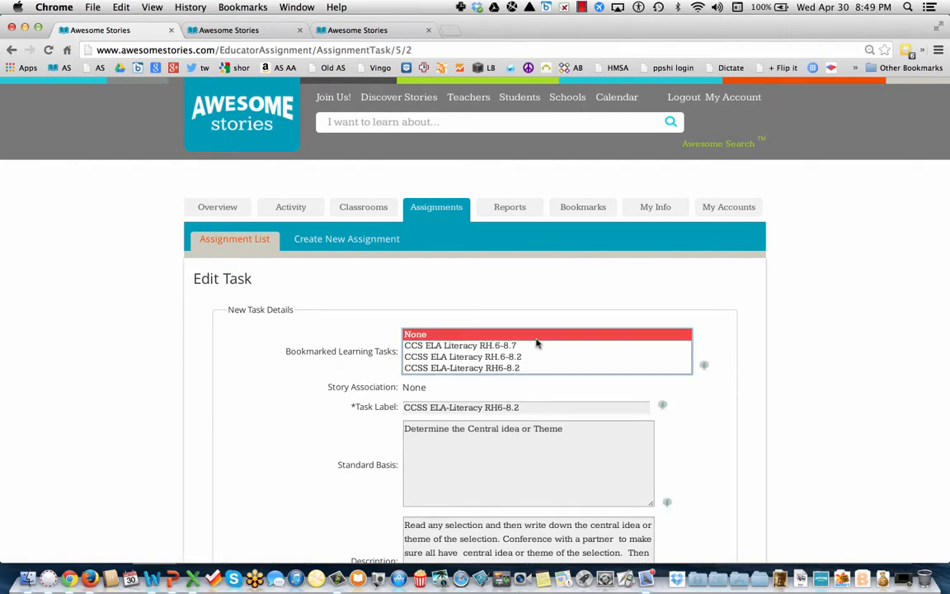
key(Down)
key(Down)
key(Down)
key(Down)
key(Down)
key(Down)
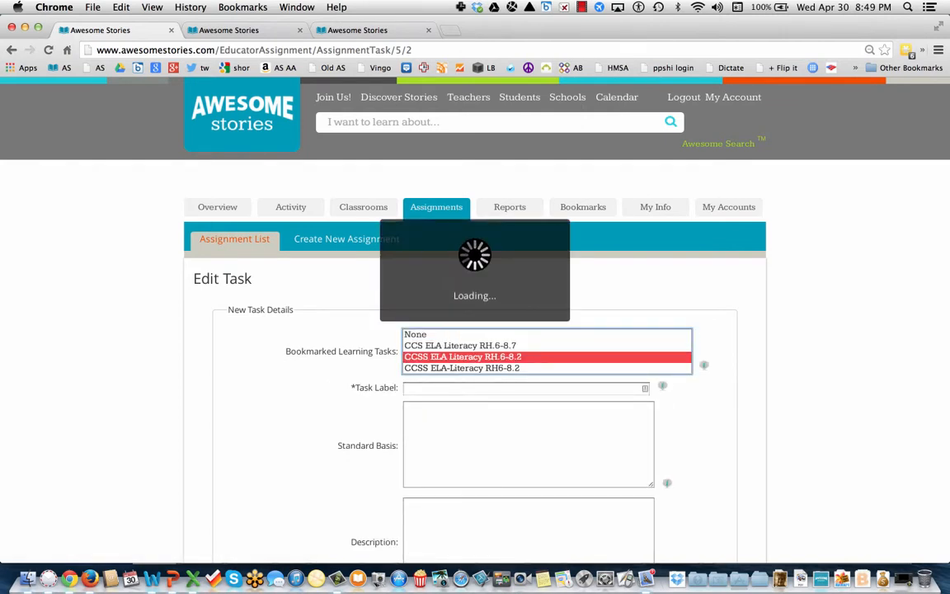
key(Down)
key(Down)
key(Down)
key(Down)
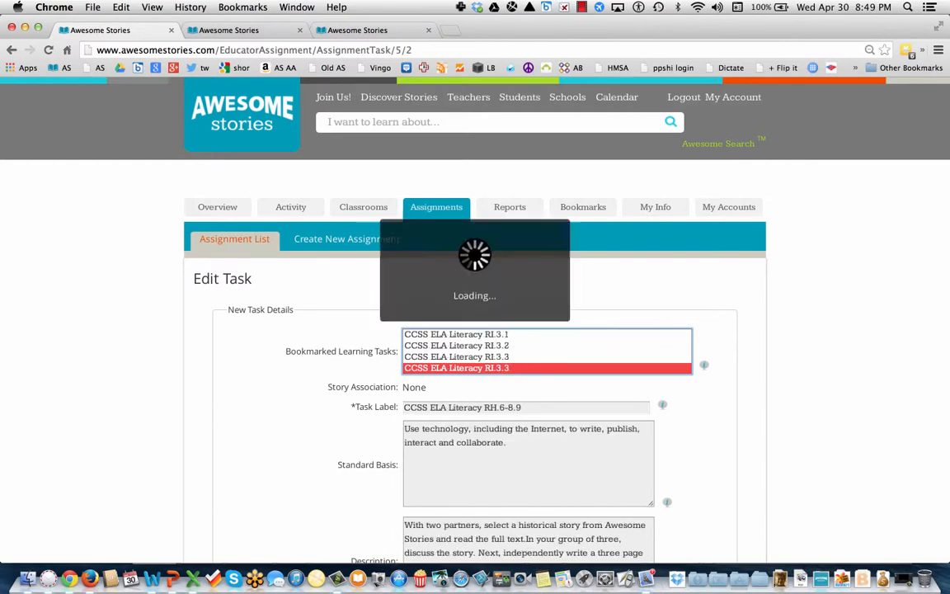
key(Up)
key(Up)
key(Up)
key(Up)
key(Up)
key(Up)
key(Up)
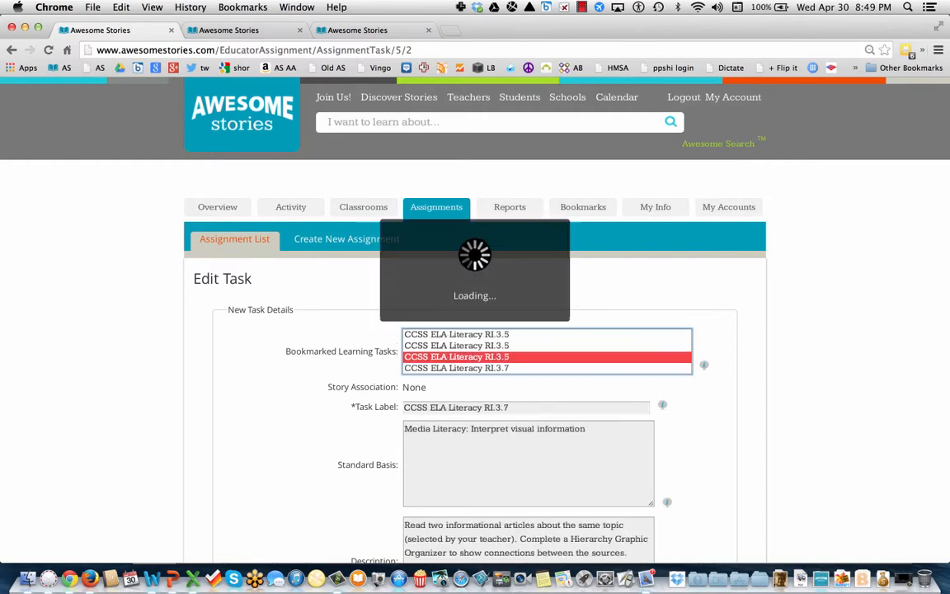
key(Up)
key(Up)
key(Up)
key(Up)
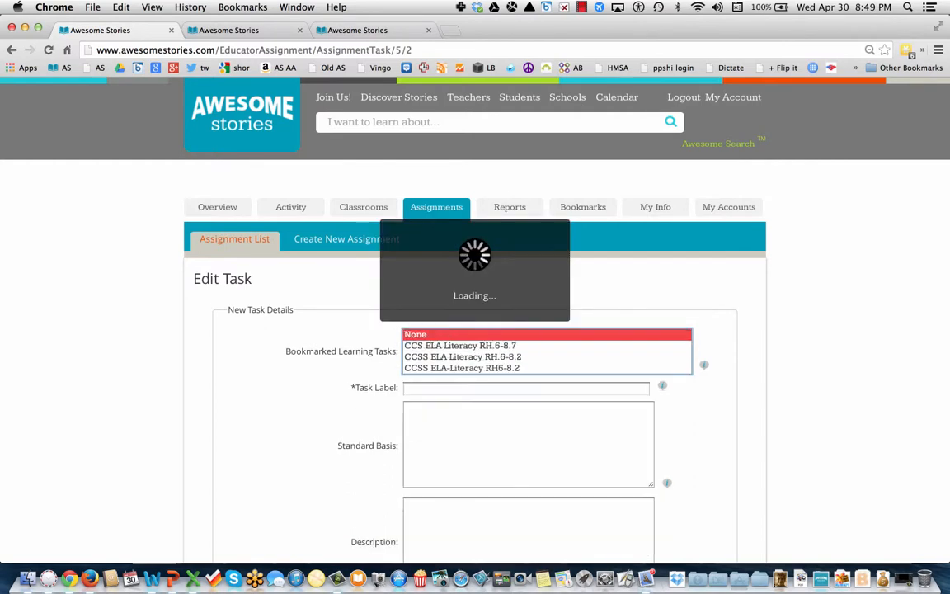
key(Down)
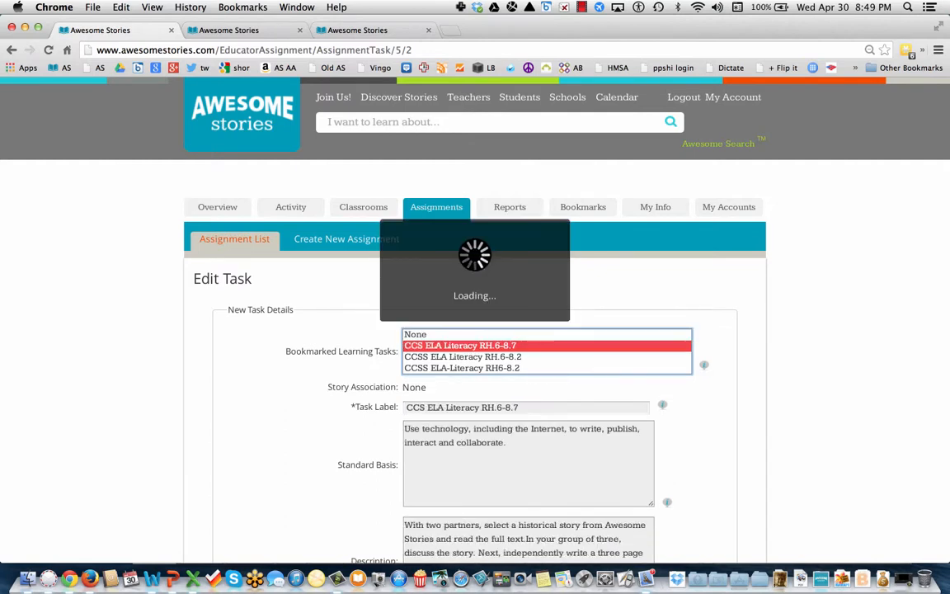
click(701, 443)
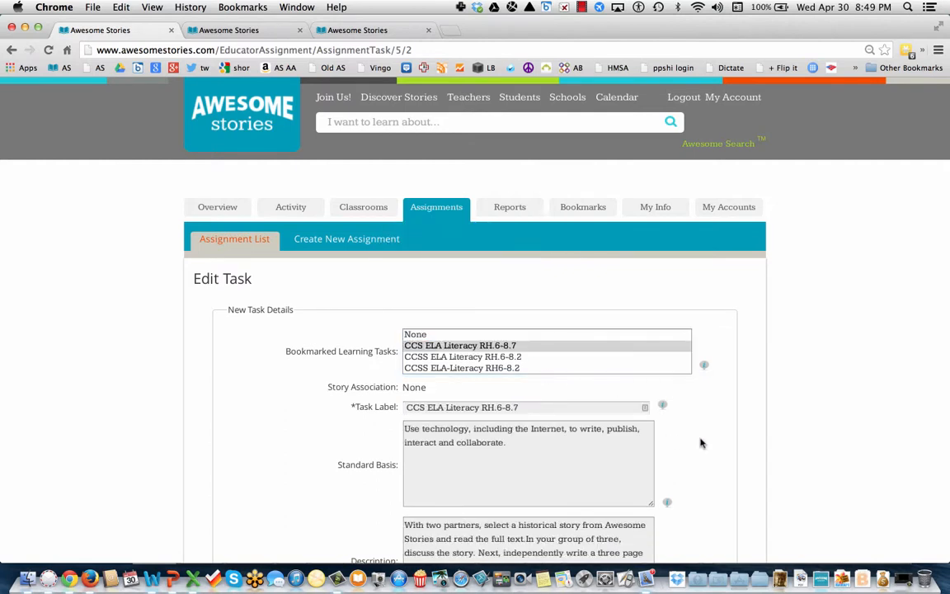
scroll(701, 444, down, 4)
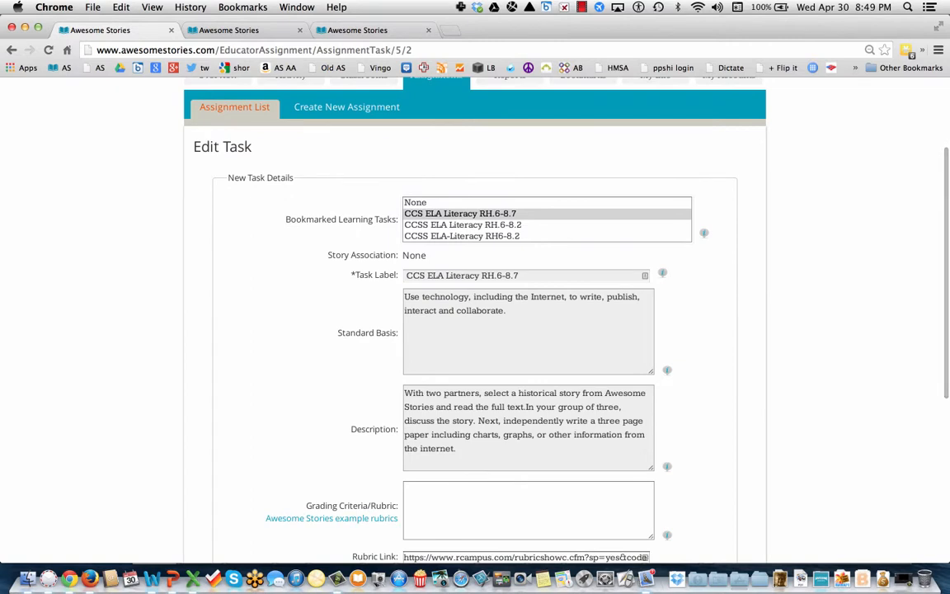
scroll(701, 443, down, 3)
scroll(475, 330, down, 2)
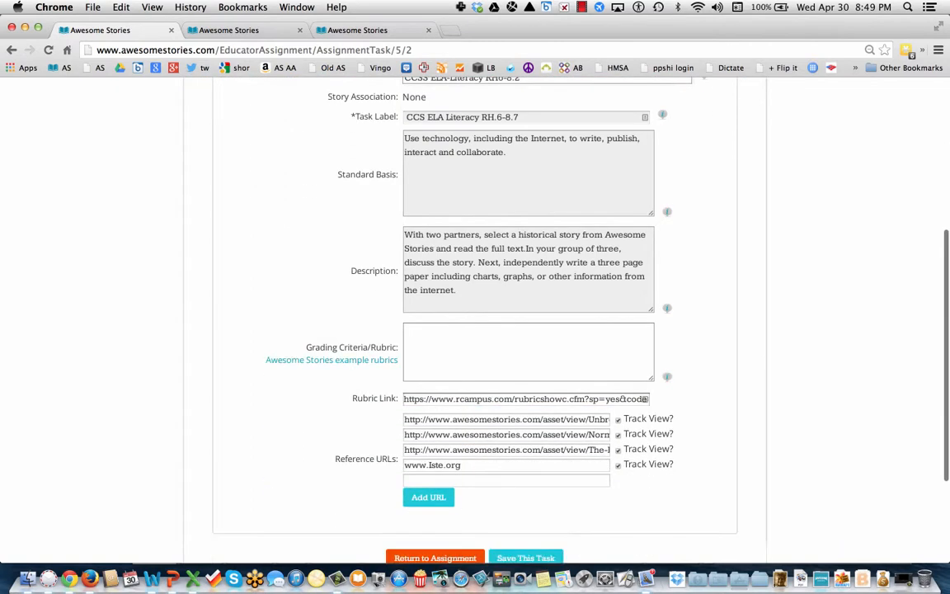
scroll(475, 330, up, 7)
scroll(700, 442, up, 2)
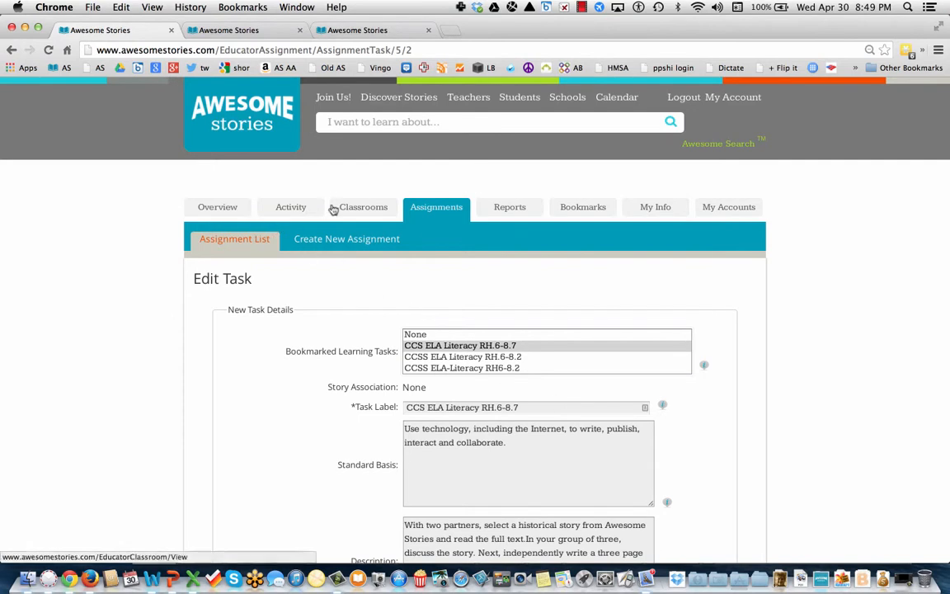
click(12, 51)
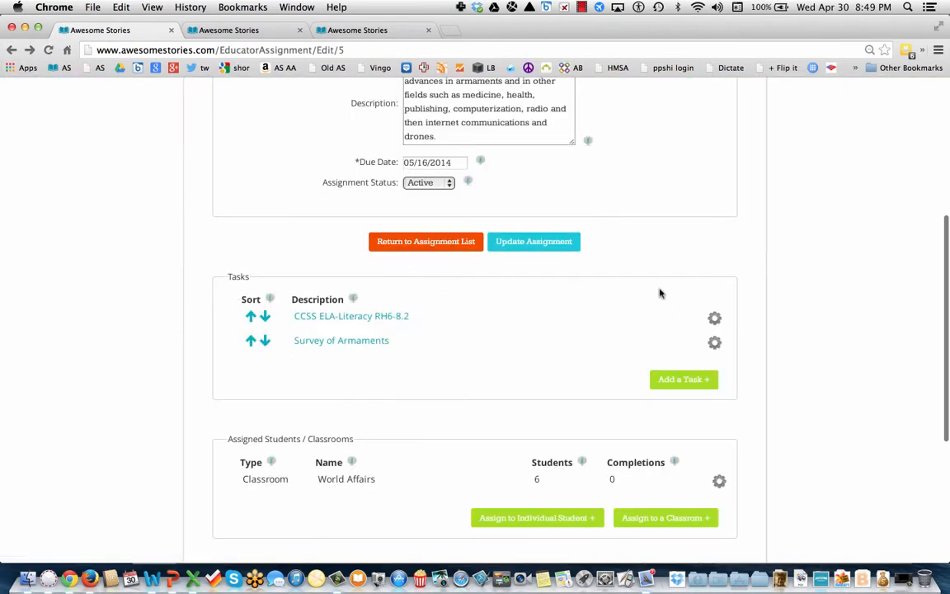
Open the Survey of Armaments task, select None for learning tasks, and click into Rubric Link.
click(382, 344)
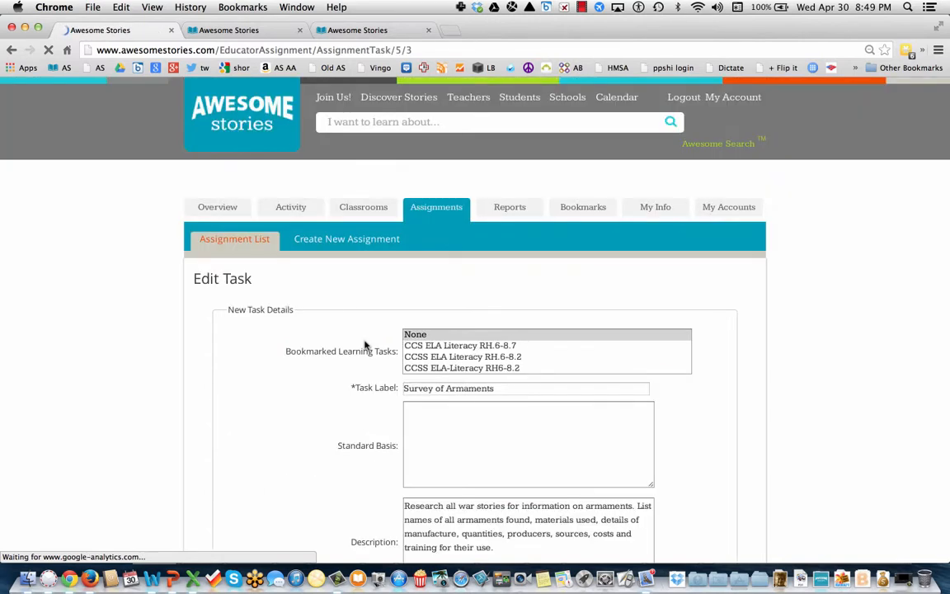
click(468, 334)
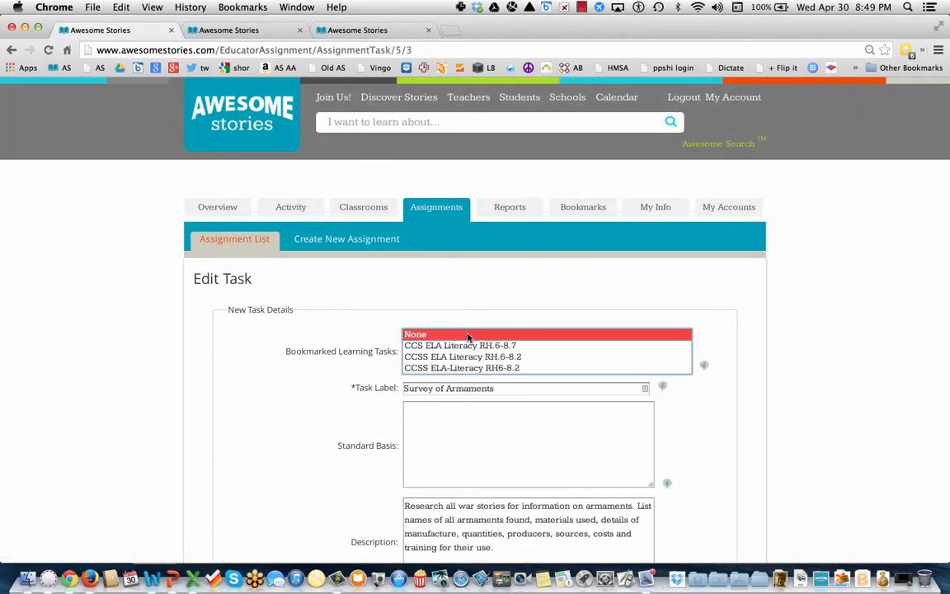
click(615, 282)
scroll(615, 282, down, 1)
scroll(589, 279, down, 4)
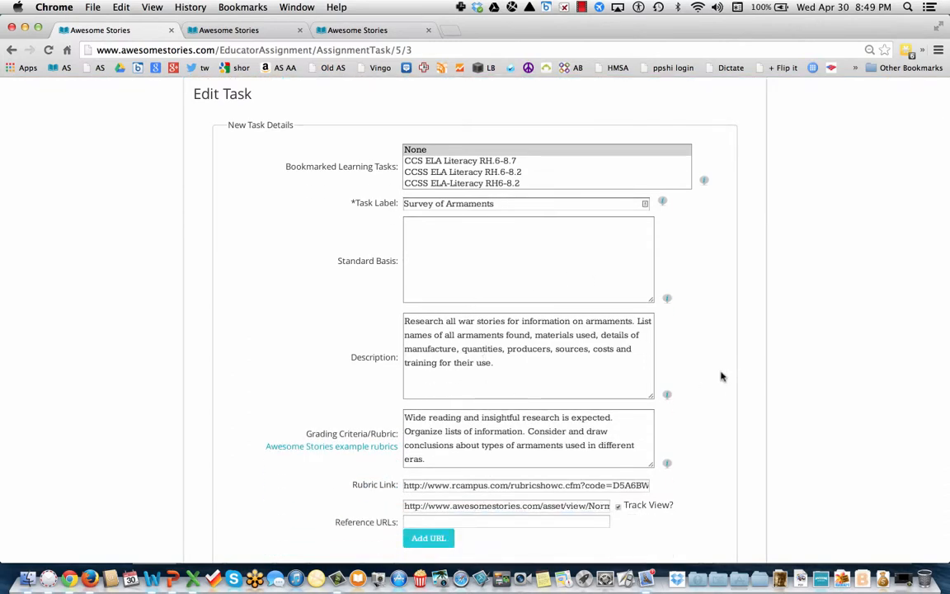
scroll(721, 375, down, 1)
scroll(528, 330, down, 1)
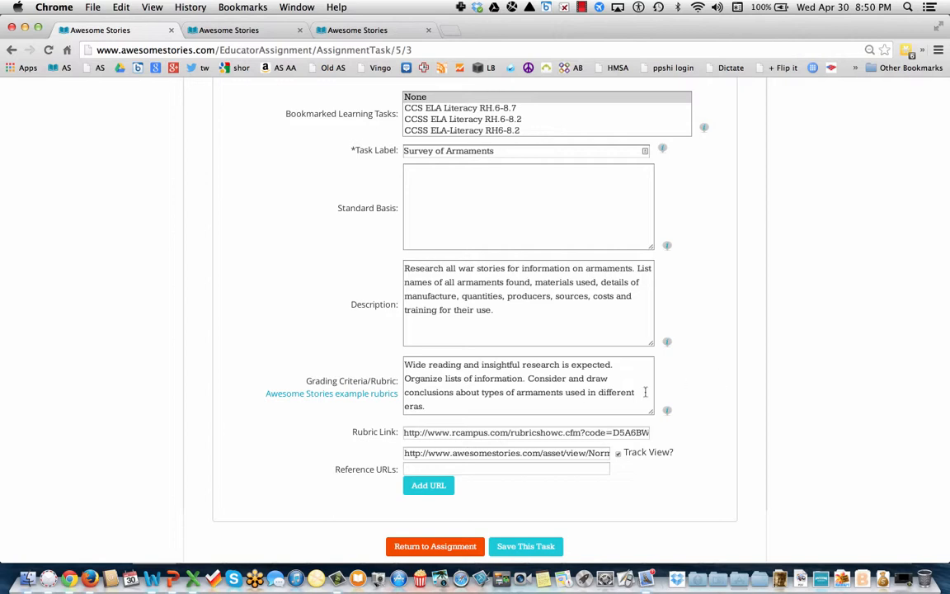
click(466, 431)
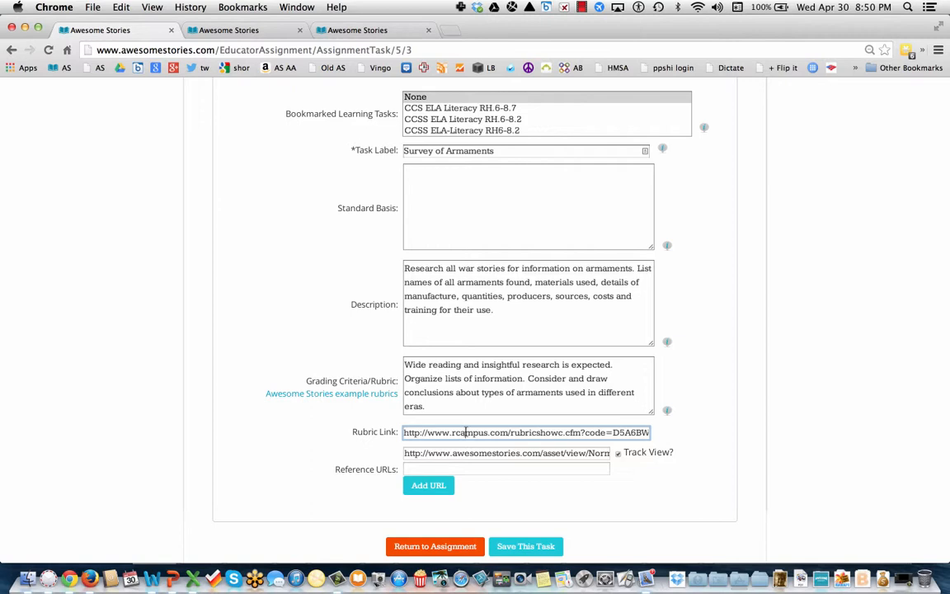
click(381, 395)
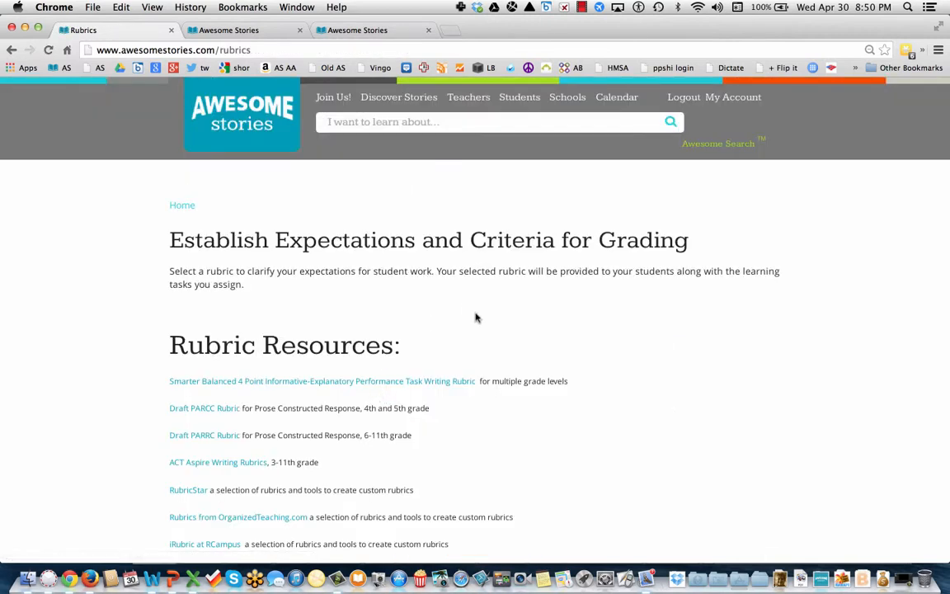
scroll(475, 318, down, 4)
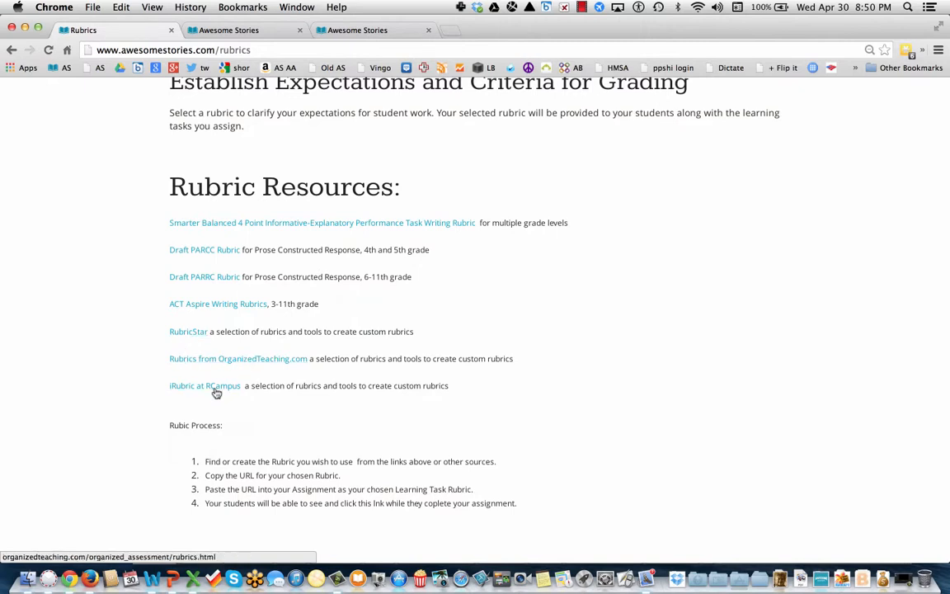
click(11, 51)
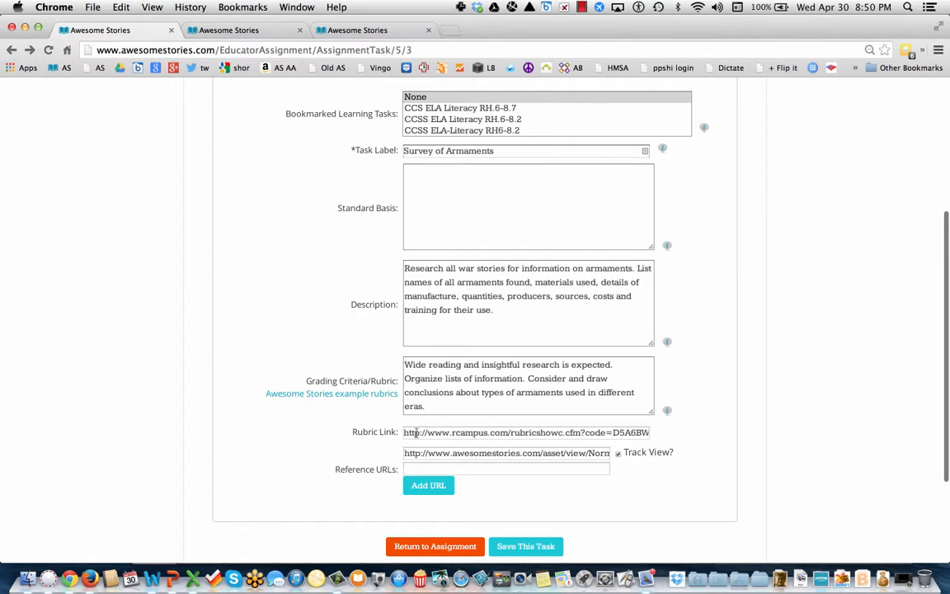
Check the Grading Criteria and Rubric Link fields, then return to the Shakespeare Sleuth grading page.
click(489, 402)
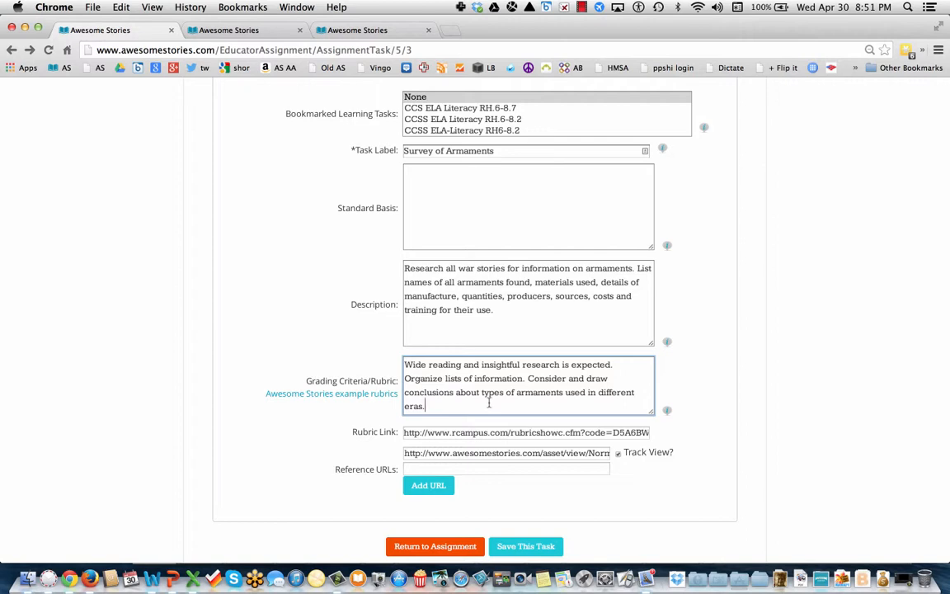
click(435, 432)
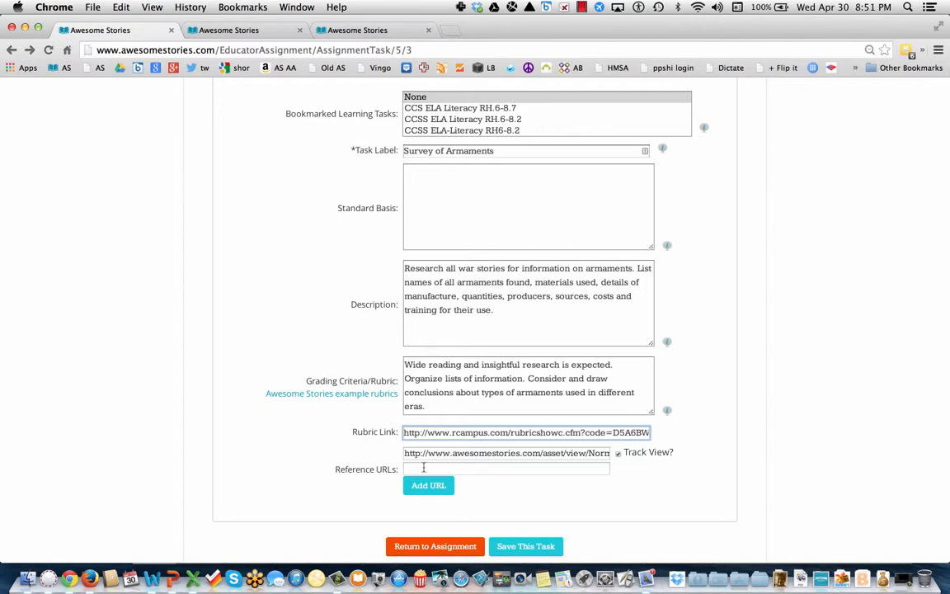
click(268, 34)
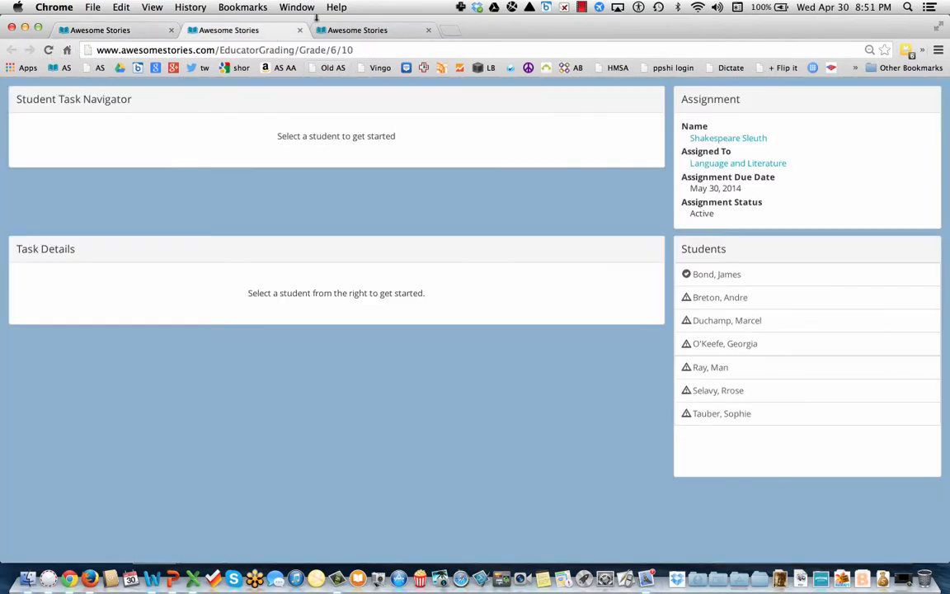
Search the site for 'unbroken', open the Louis Zamperini story, and copy its web address.
click(58, 67)
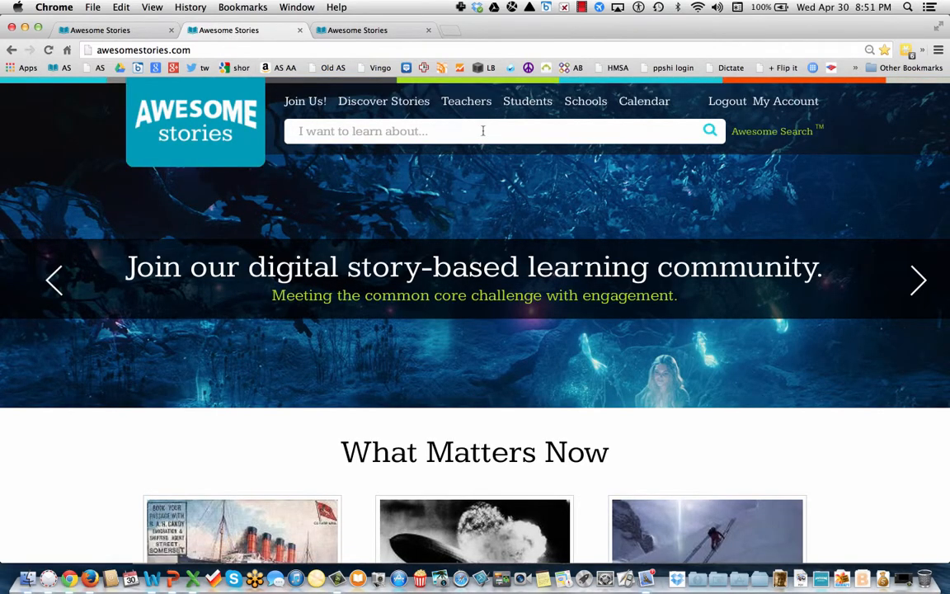
click(482, 132)
text(unb)
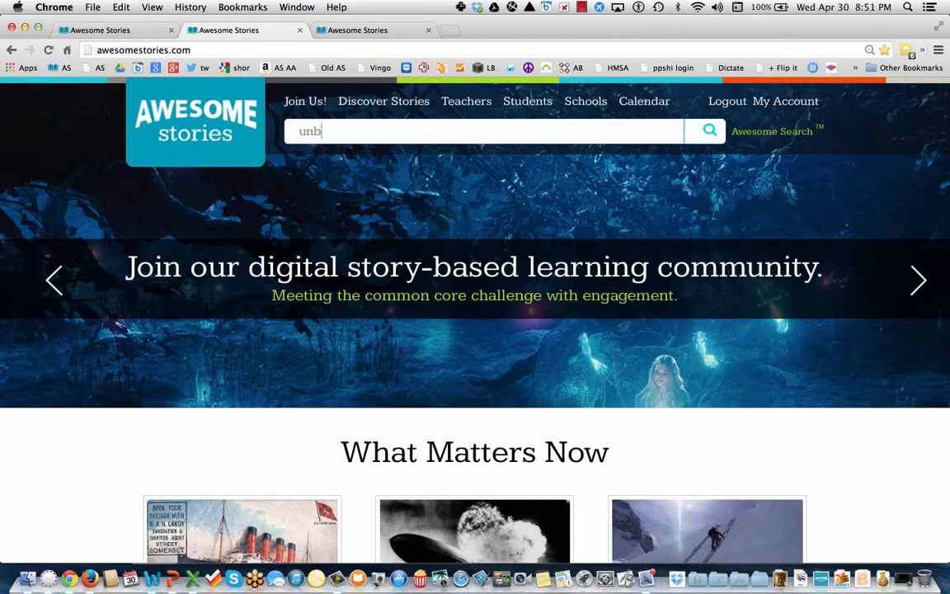
text(roken)
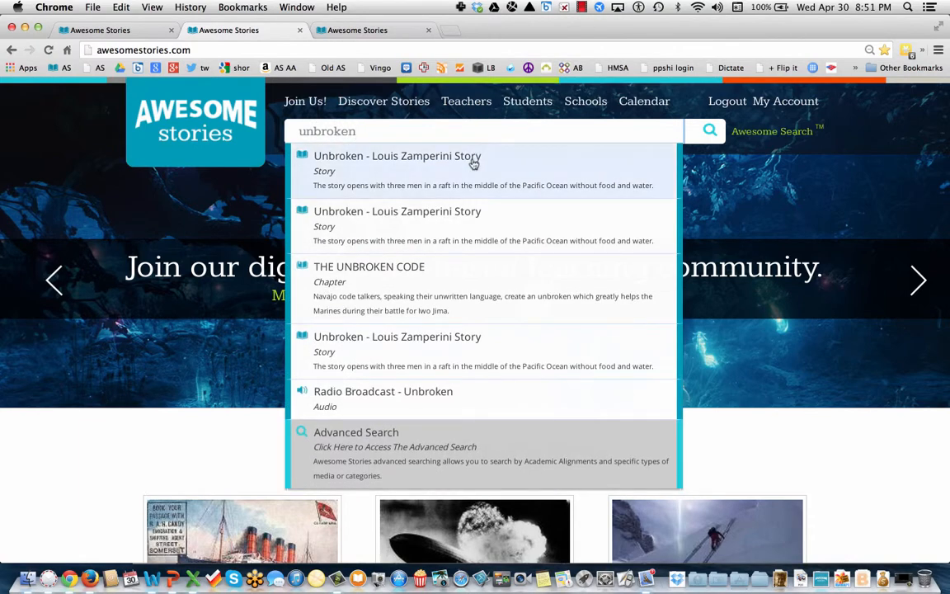
click(475, 181)
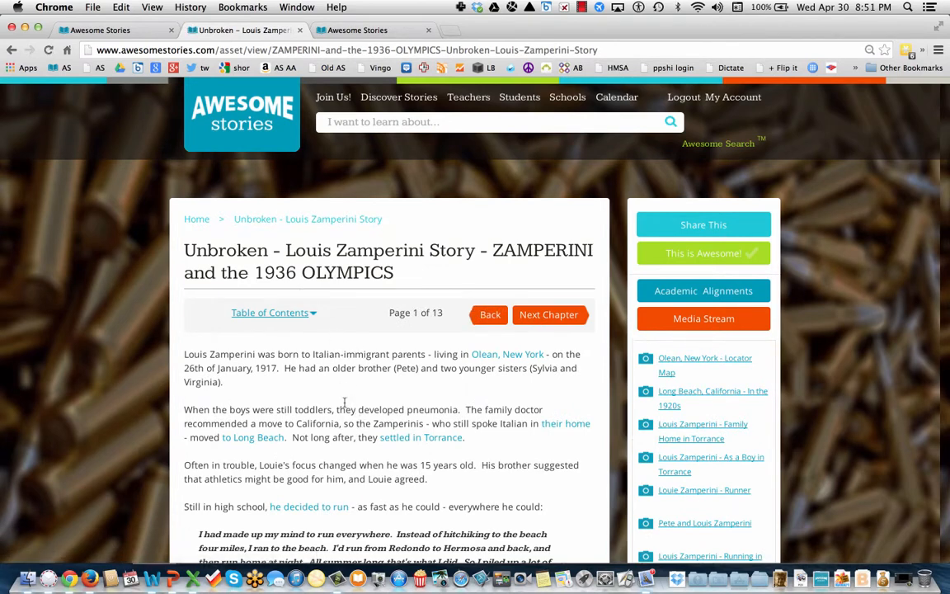
click(614, 47)
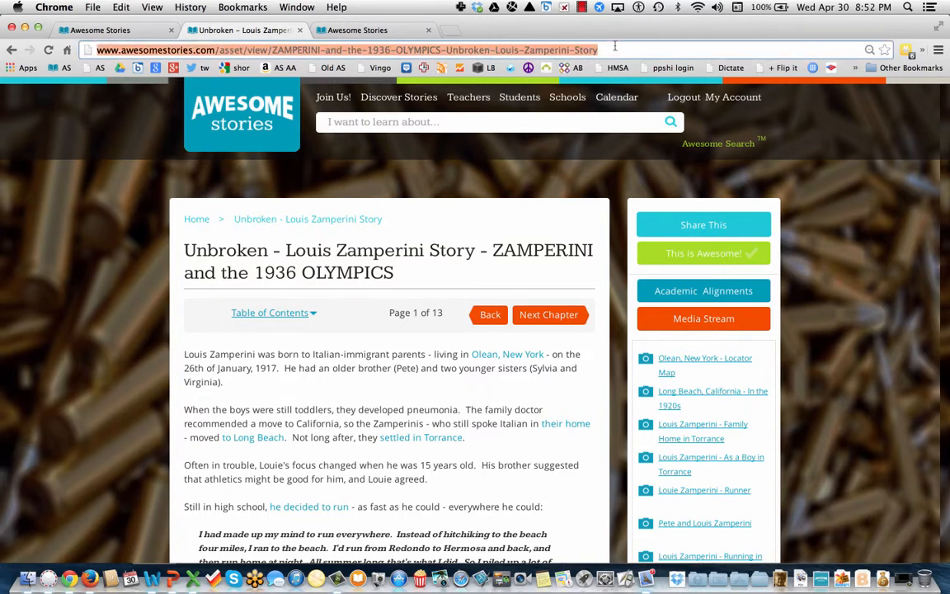
click(130, 36)
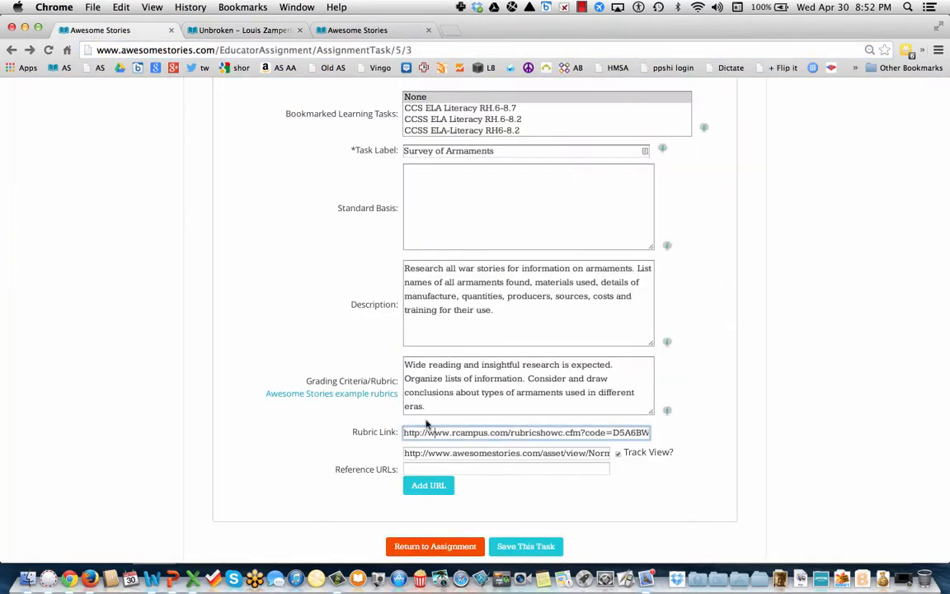
Add the Zamperini story address as a Track View reference URL and save the task.
click(425, 467)
key(super+v)
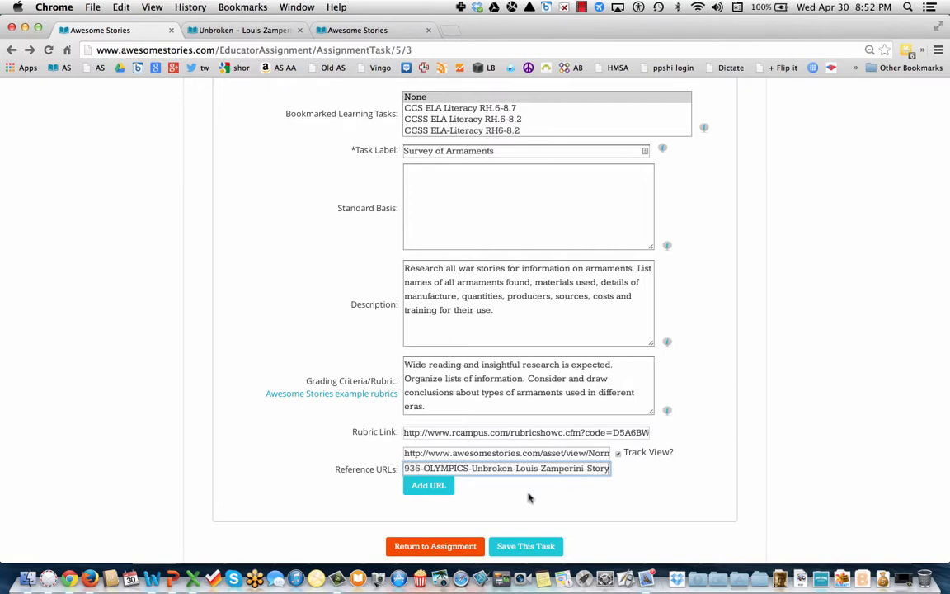
click(430, 485)
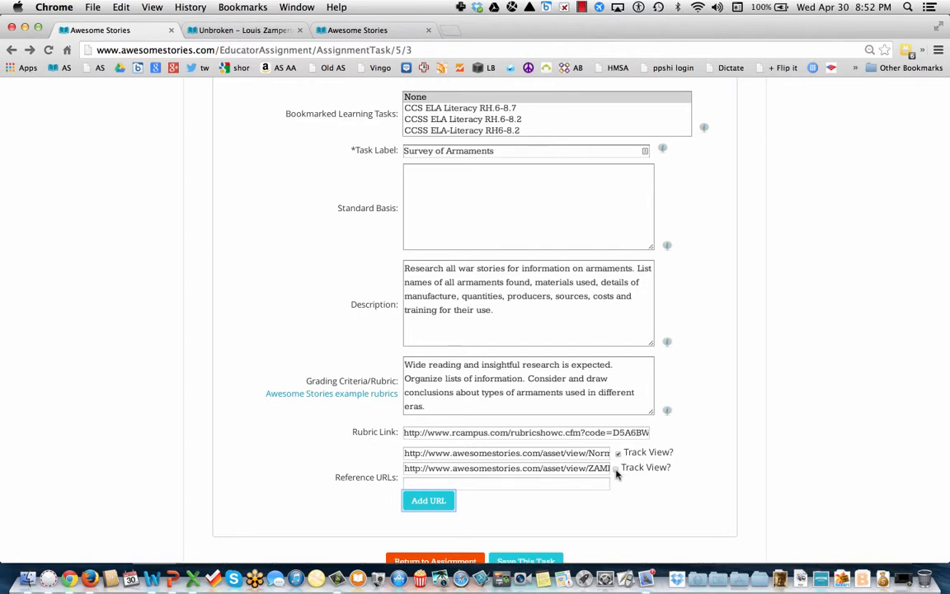
click(616, 470)
click(540, 483)
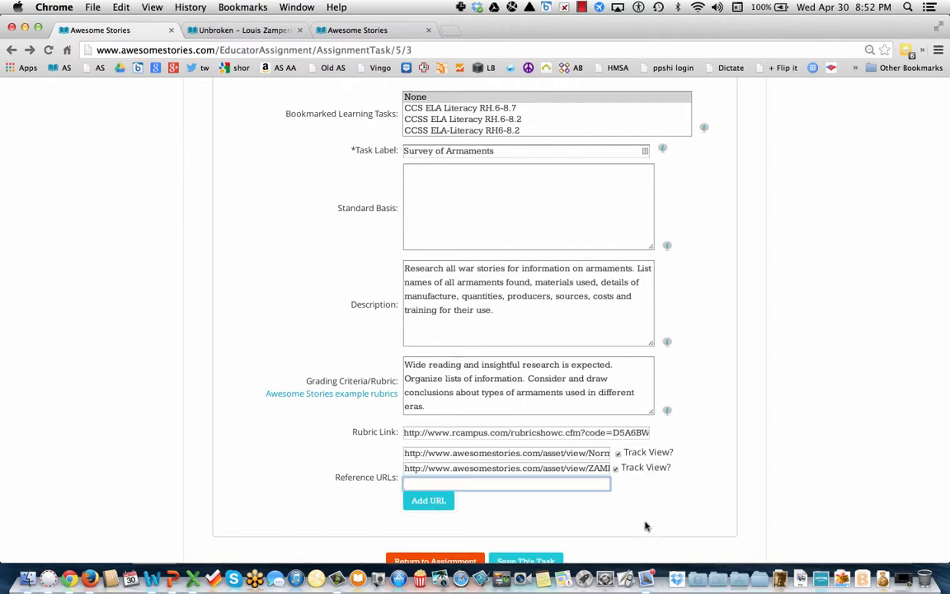
scroll(646, 526, down, 2)
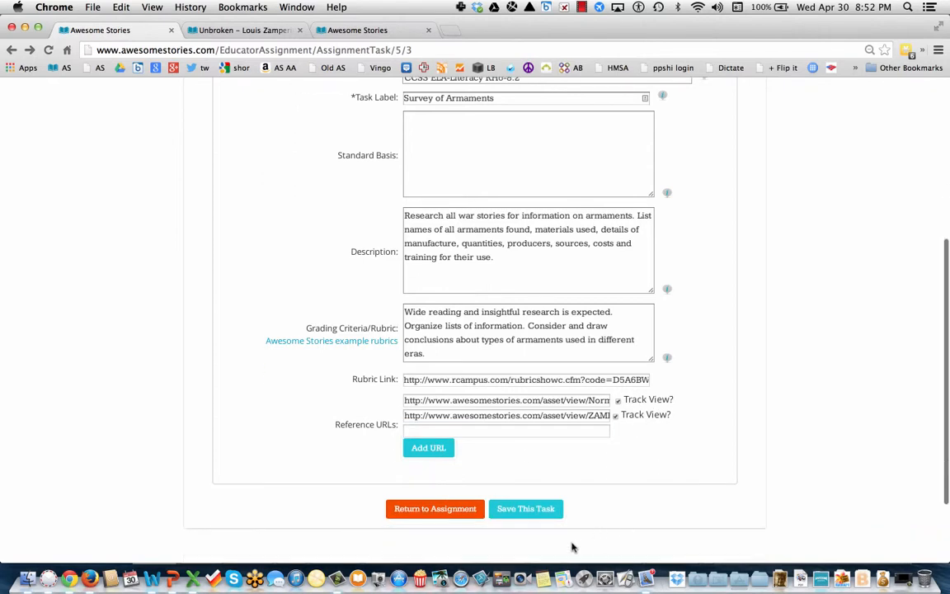
click(543, 511)
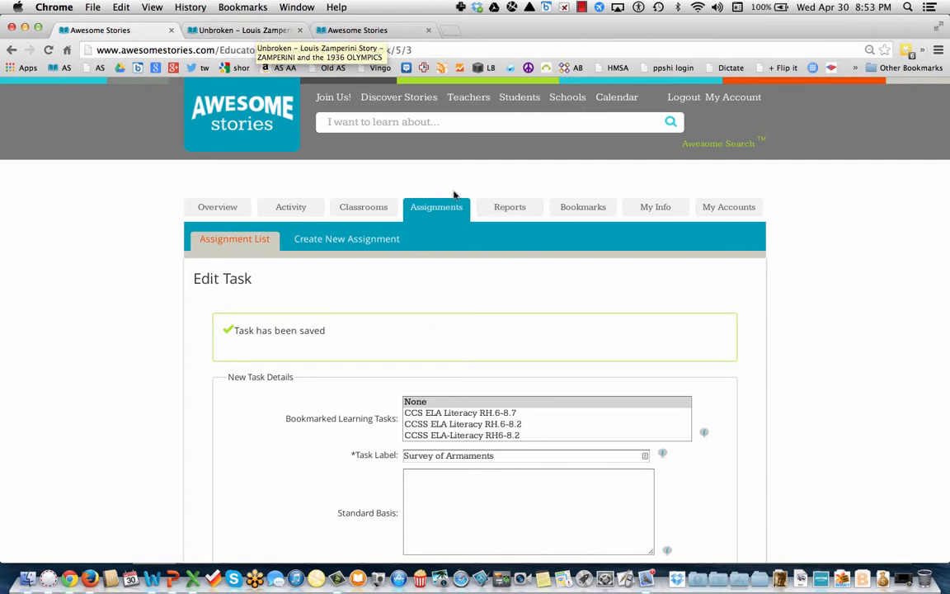
Generate a printable roster for All Classrooms from Reports, then go back to the options.
click(513, 211)
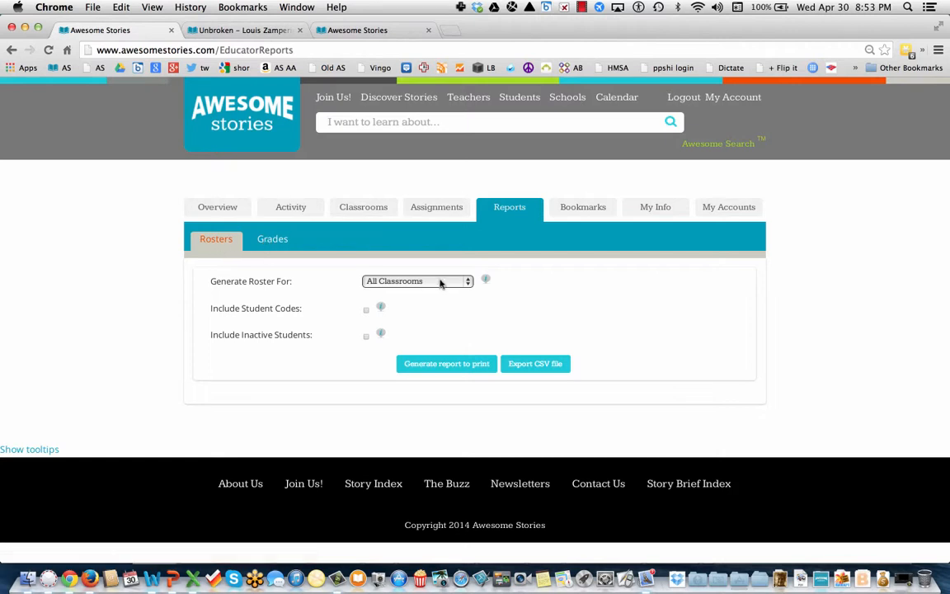
click(465, 283)
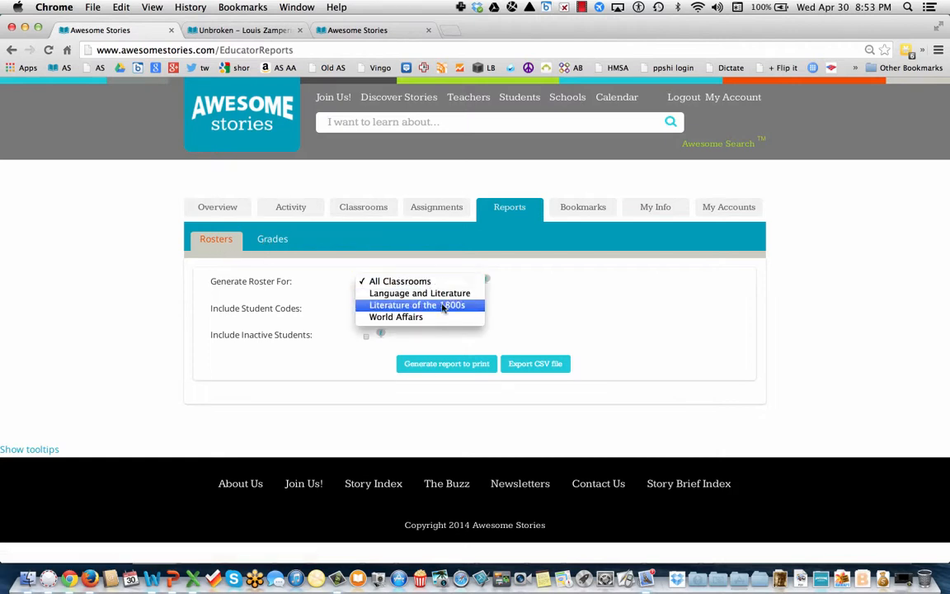
click(540, 282)
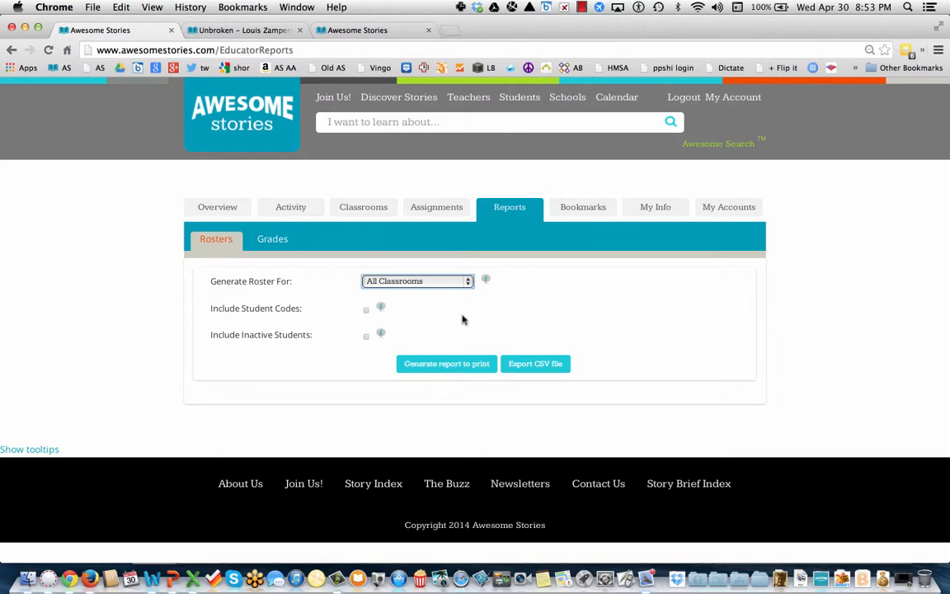
click(445, 367)
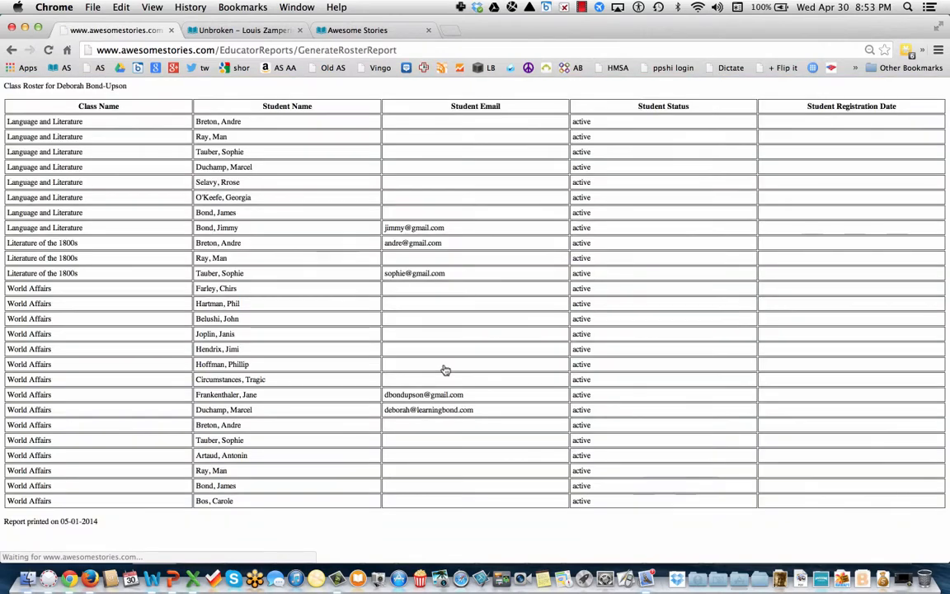
click(12, 50)
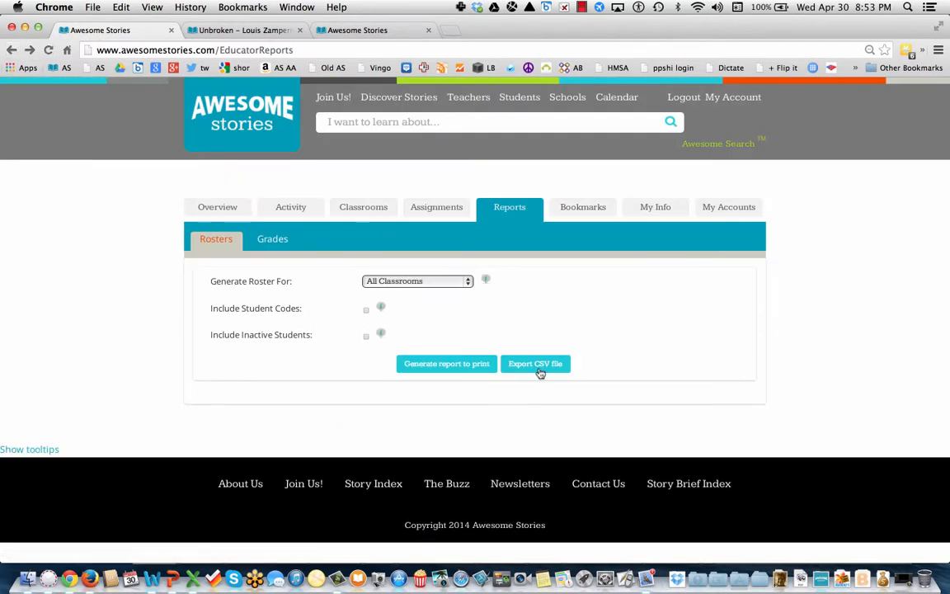
Limit the Grades report to Language and Literature, then view the teacher Overview page.
click(272, 240)
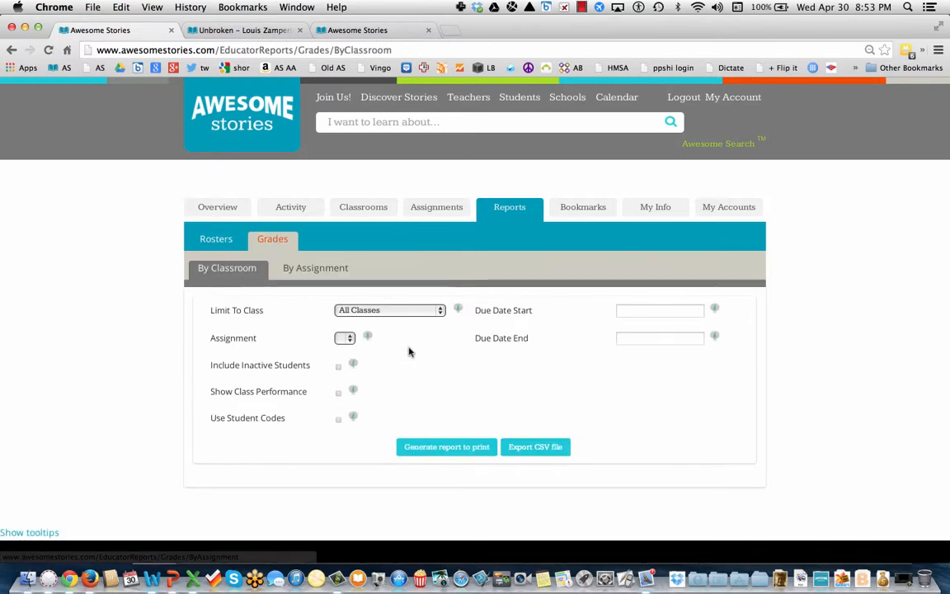
click(441, 310)
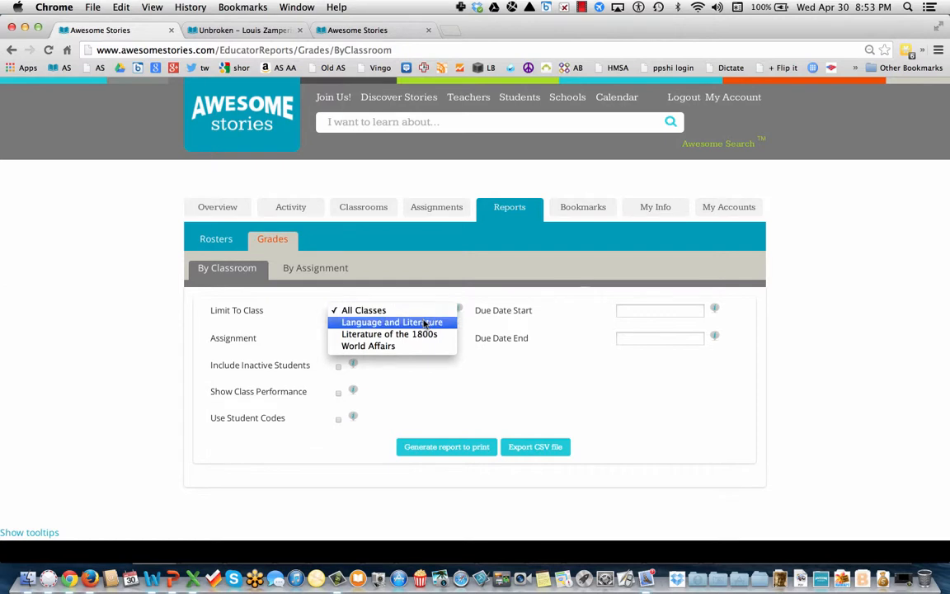
click(426, 322)
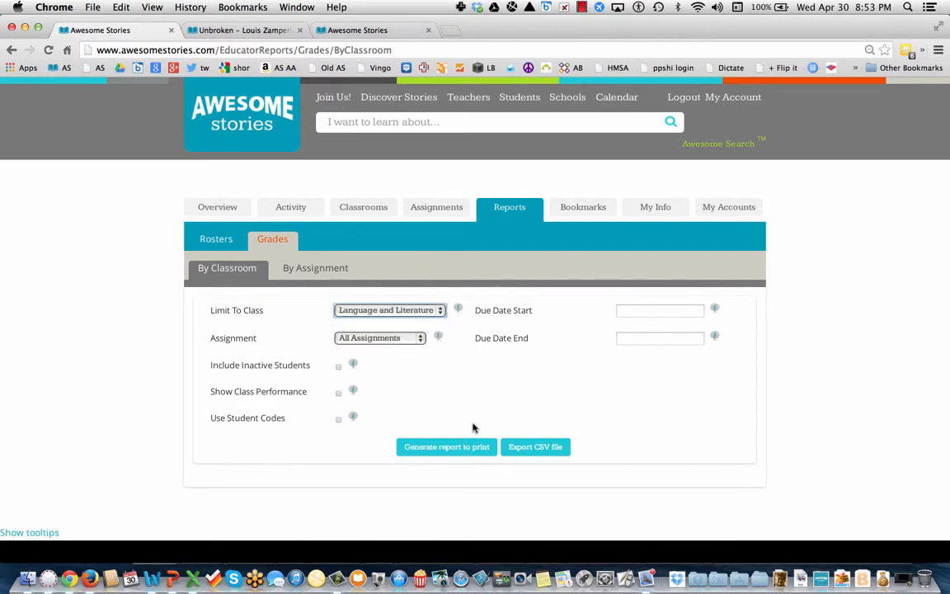
click(210, 214)
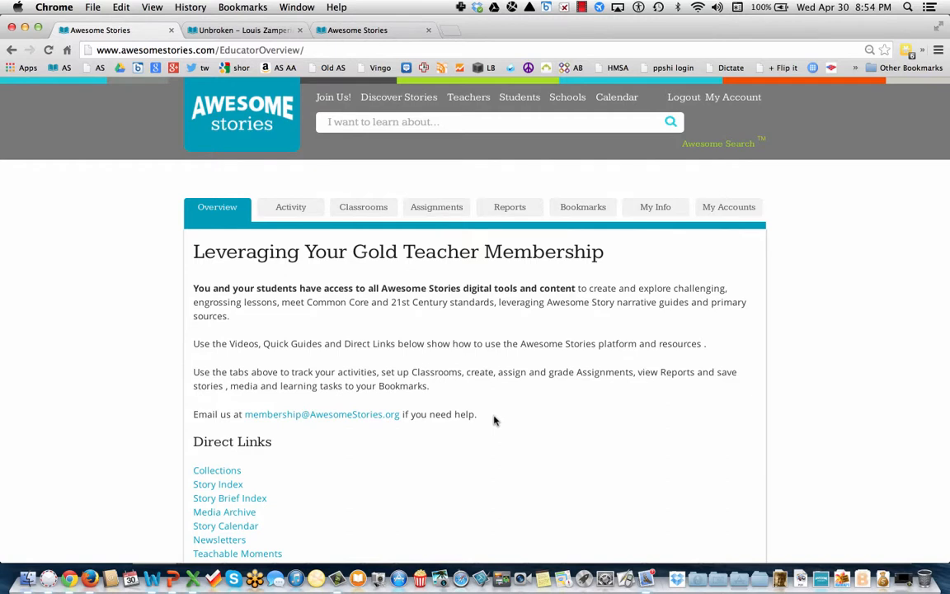
scroll(495, 420, down, 3)
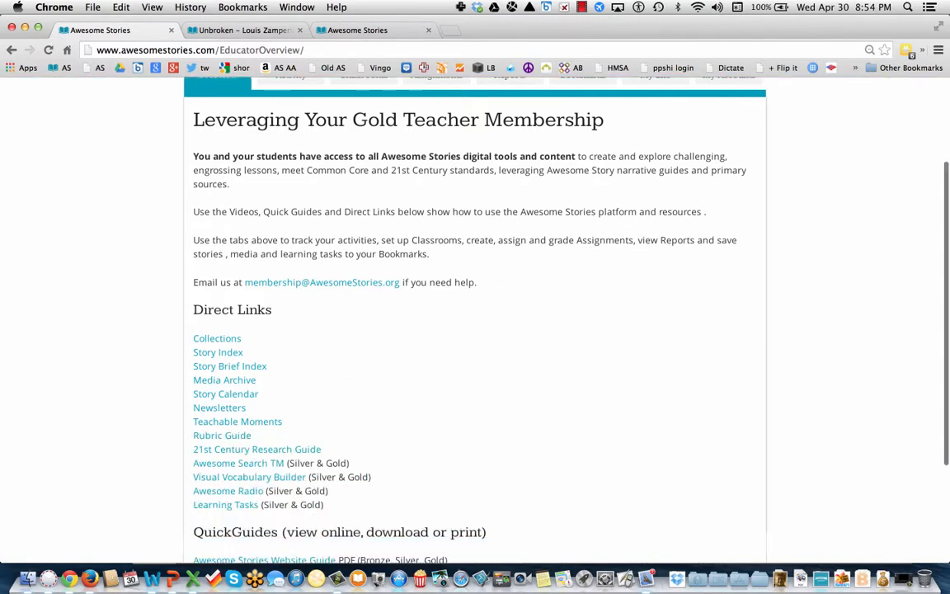
scroll(495, 314, down, 1)
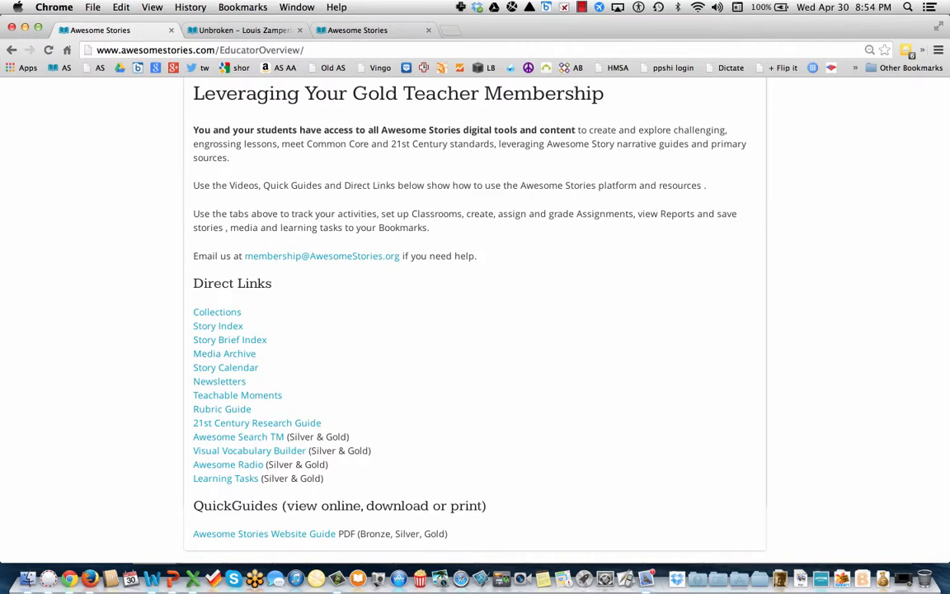
scroll(495, 314, up, 5)
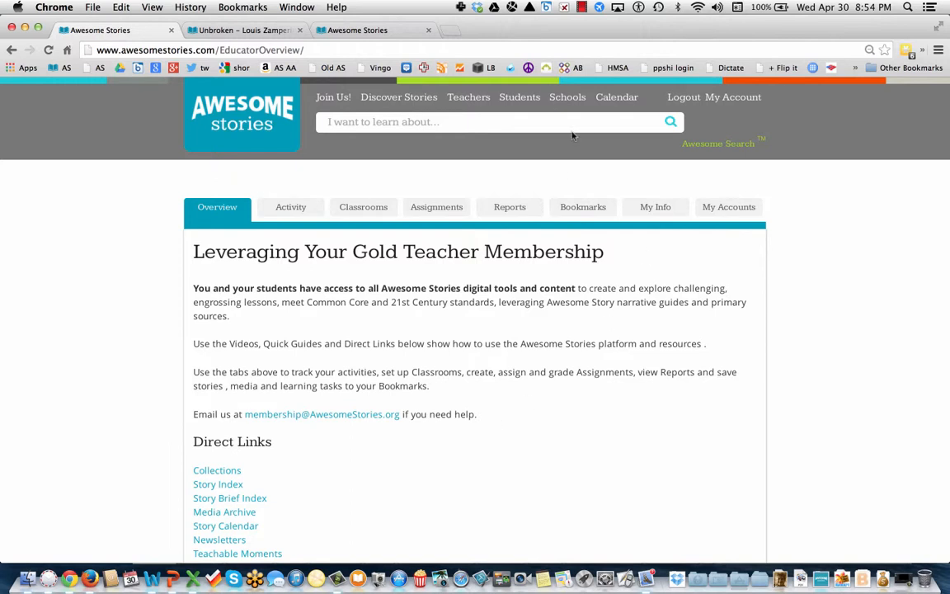
click(582, 7)
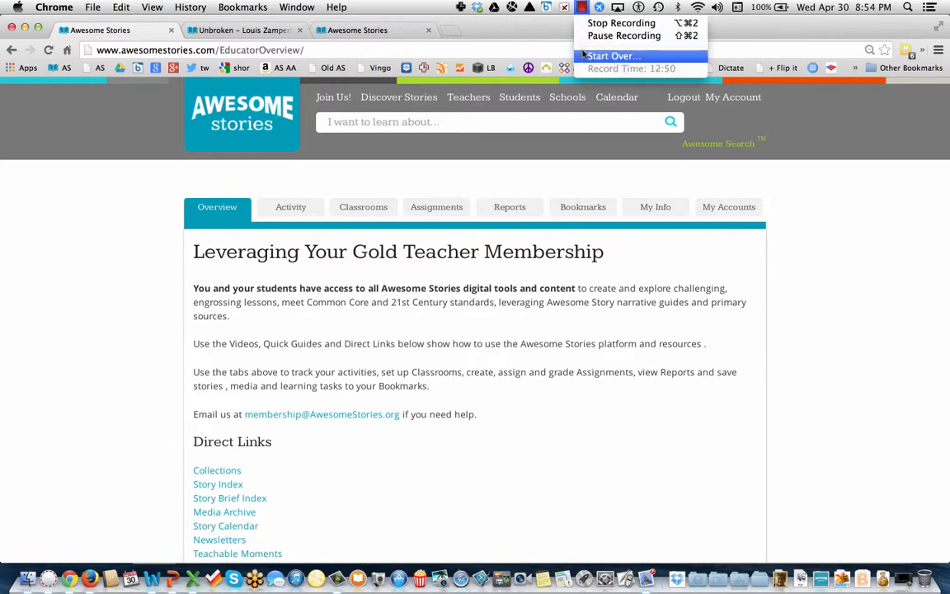